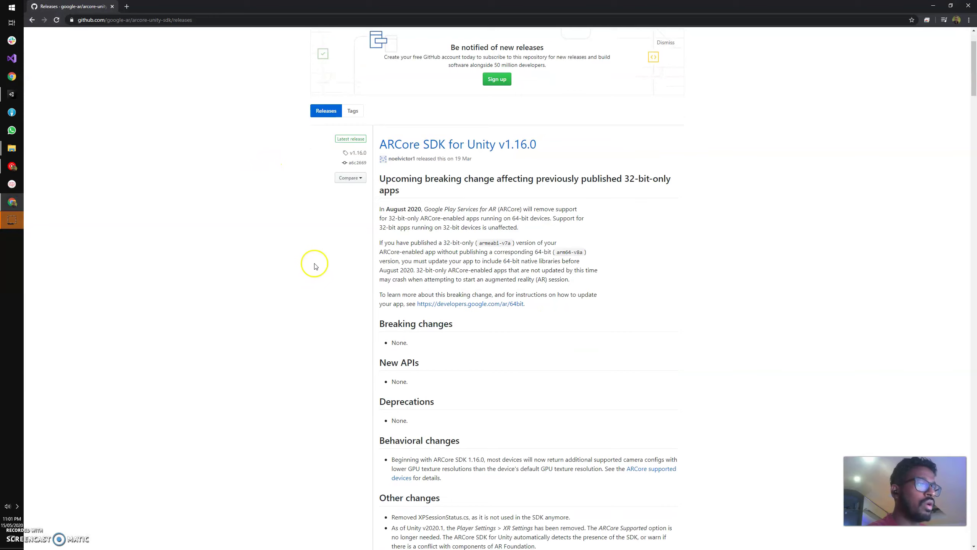
# - Start downloading arcore-unity-sdk-1.16.0.unitypackage from the v1.16.0 release assets and show the file in its folder
pyautogui.scroll(-2, 368, 250)
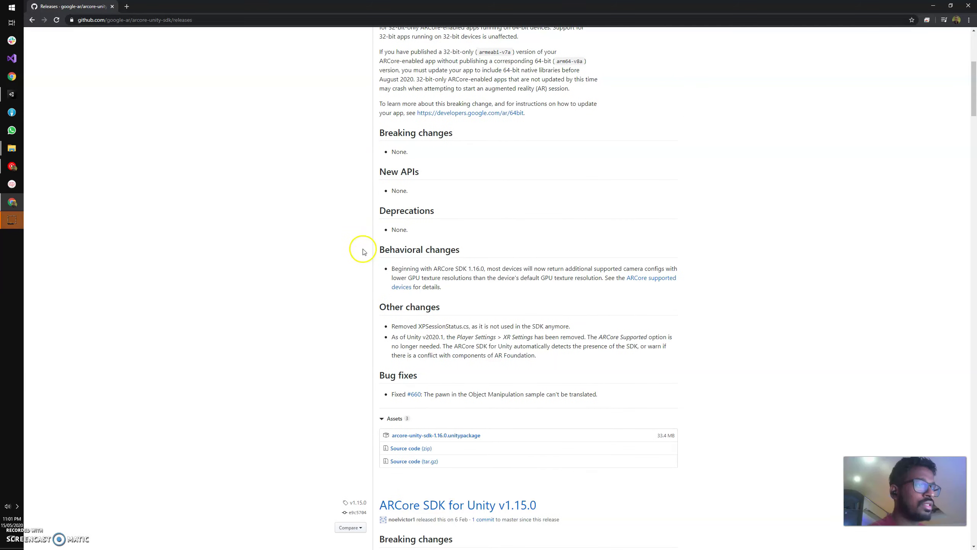
pyautogui.click(408, 436)
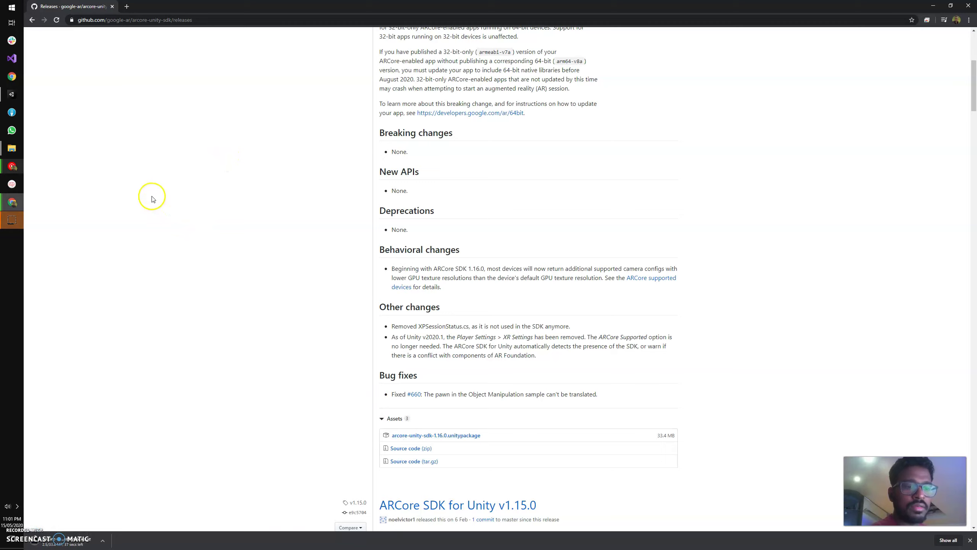
pyautogui.click(103, 541)
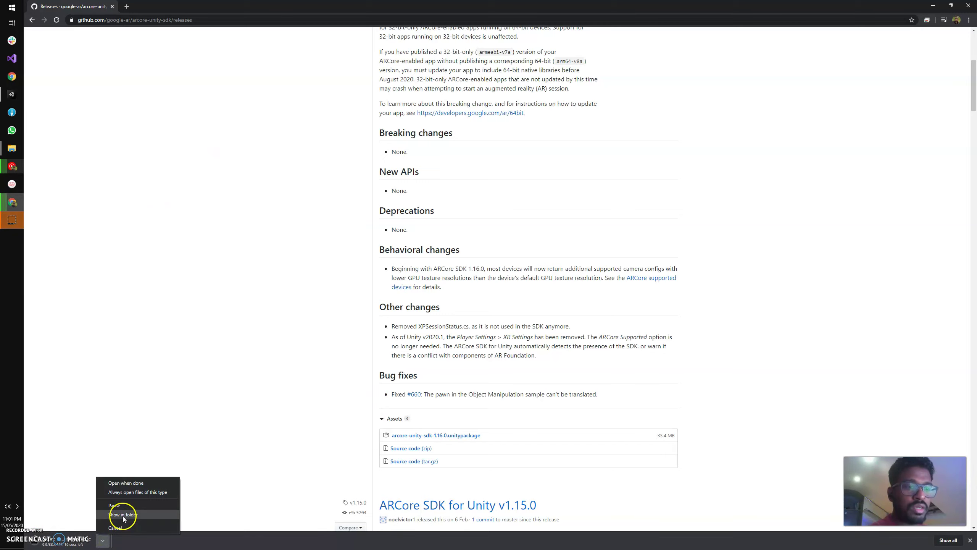
pyautogui.click(123, 515)
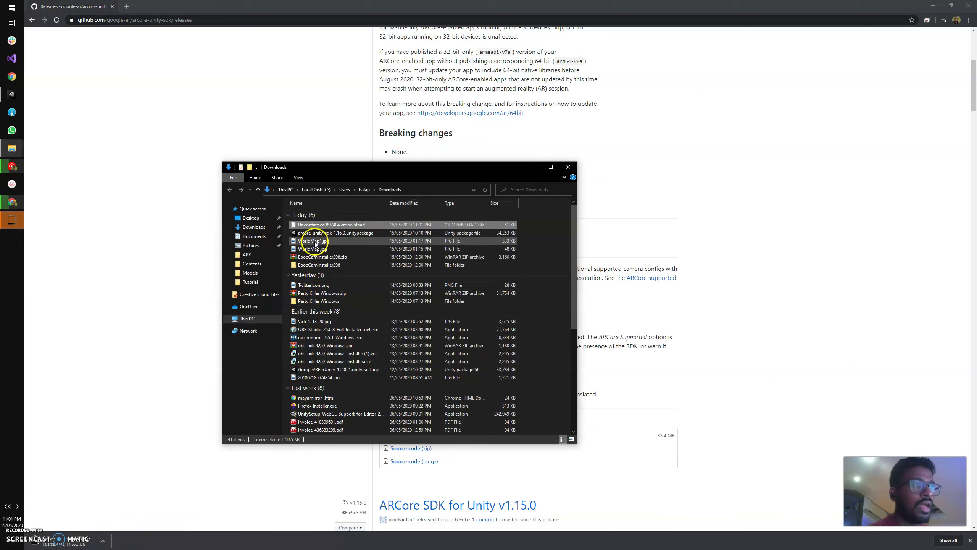
# - Cancel the running download of the ARCore SDK package
pyautogui.click(102, 541)
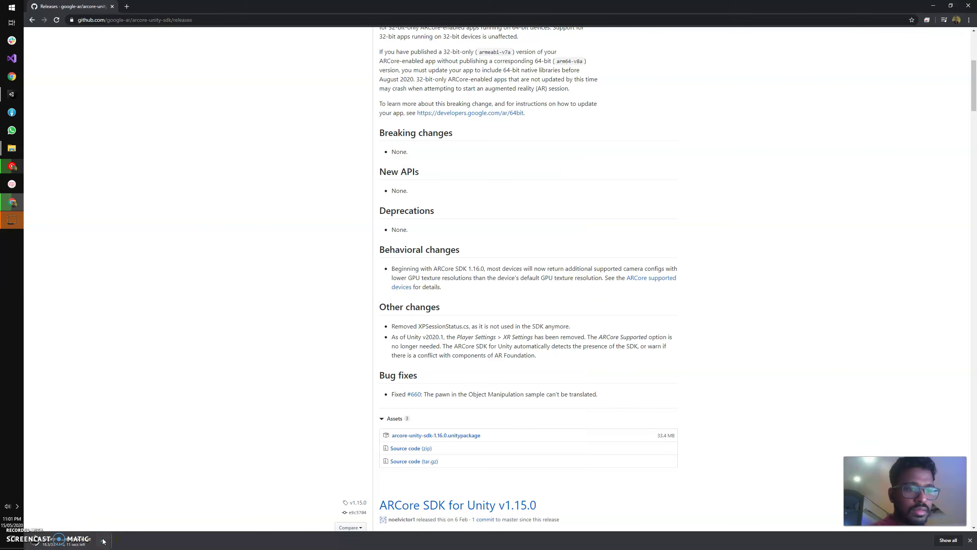
pyautogui.click(103, 542)
pyautogui.click(114, 526)
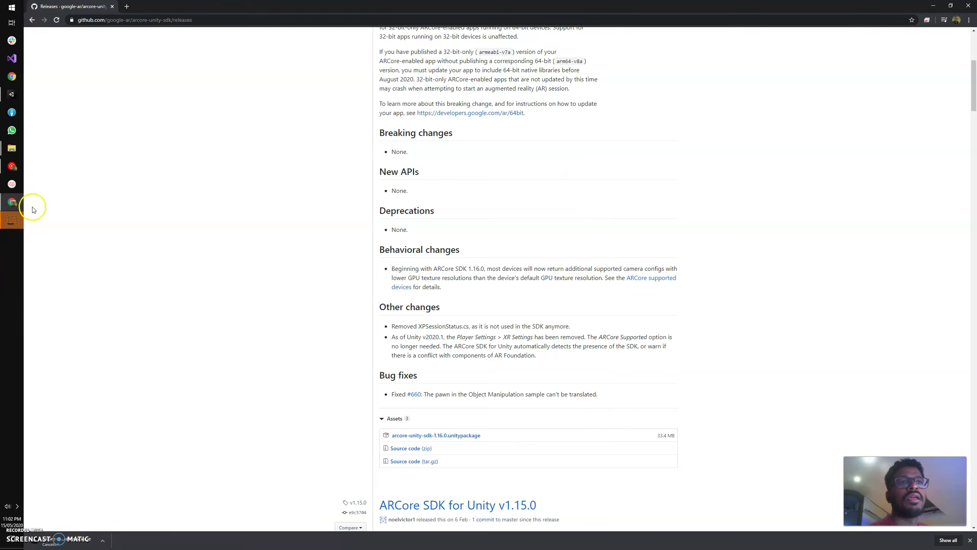
# - Switch to Unity and load arcore-unity-sdk-1.16.0.unitypackage from the Downloads folder as a custom package for the project's Assets
pyautogui.click(12, 94)
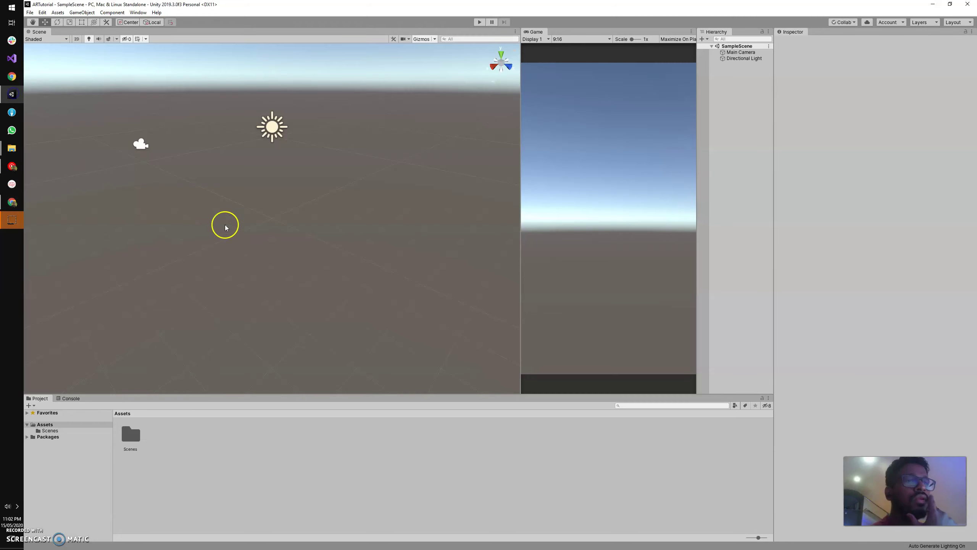
pyautogui.rightClick(32, 425)
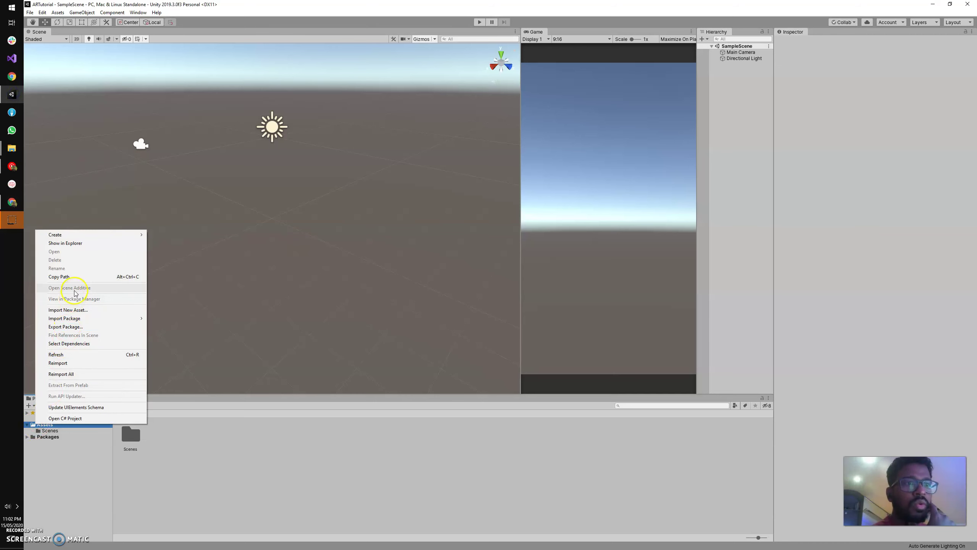
pyautogui.moveTo(75, 238)
pyautogui.click(108, 237)
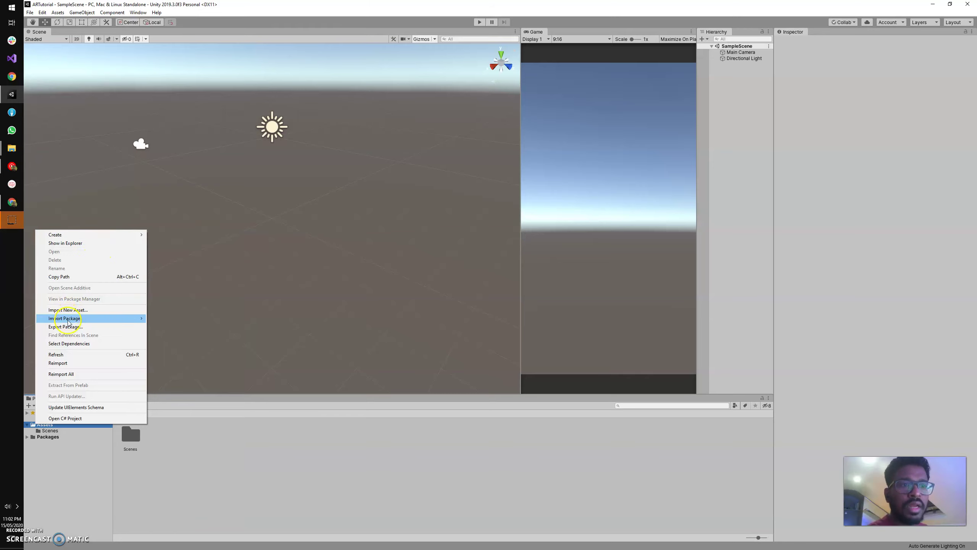
pyautogui.moveTo(69, 320)
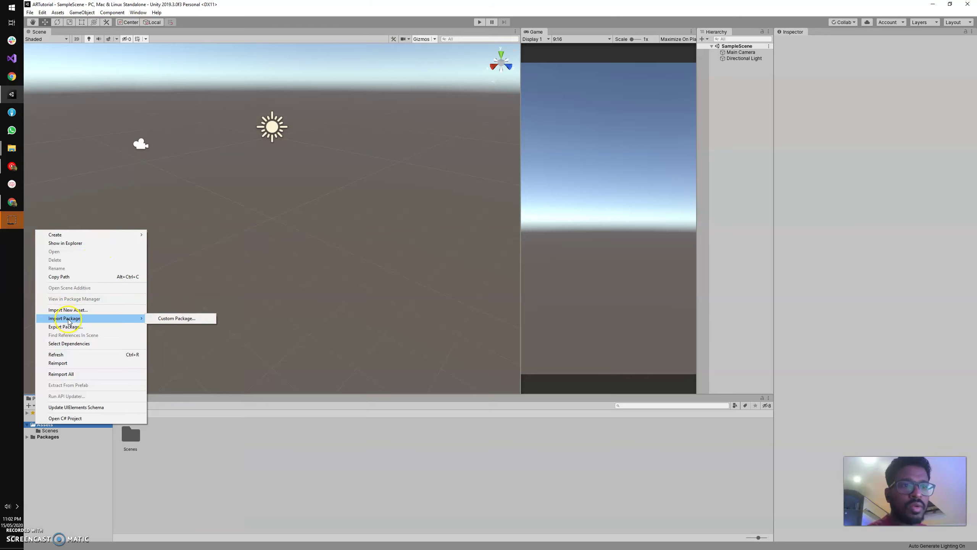
pyautogui.click(164, 319)
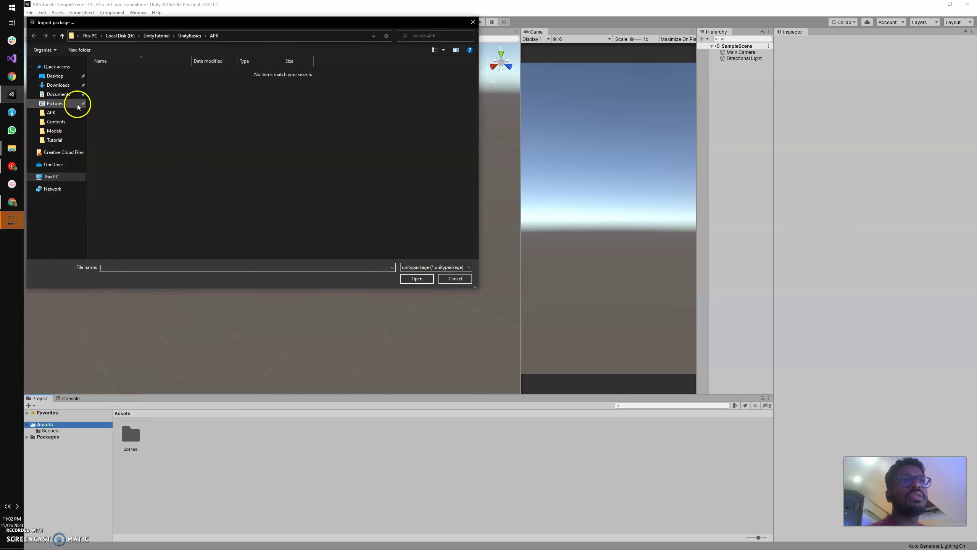
pyautogui.click(56, 87)
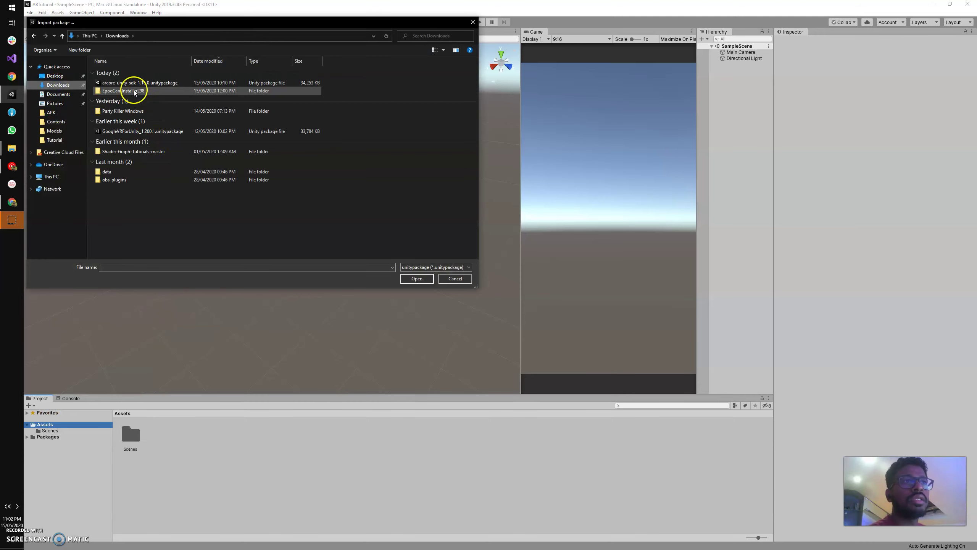
pyautogui.click(134, 83)
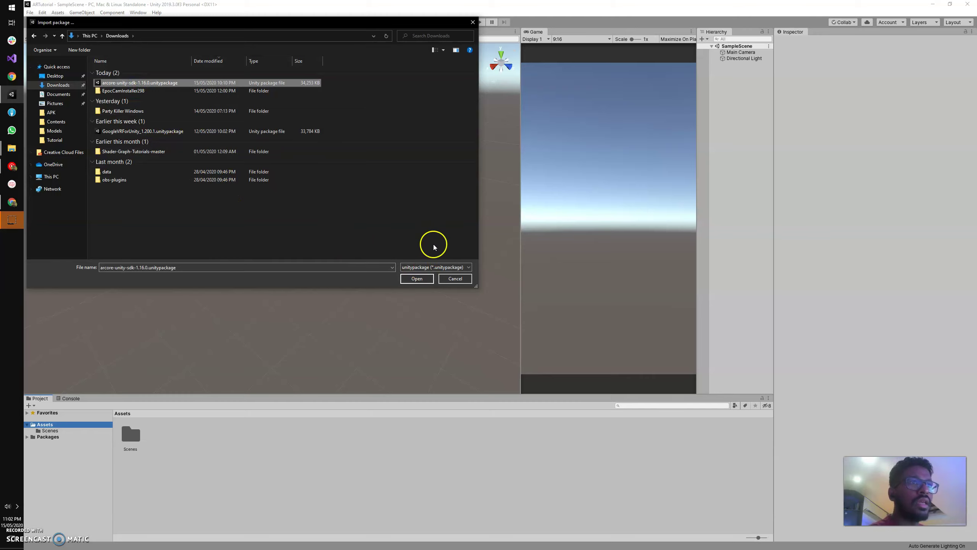
pyautogui.click(417, 278)
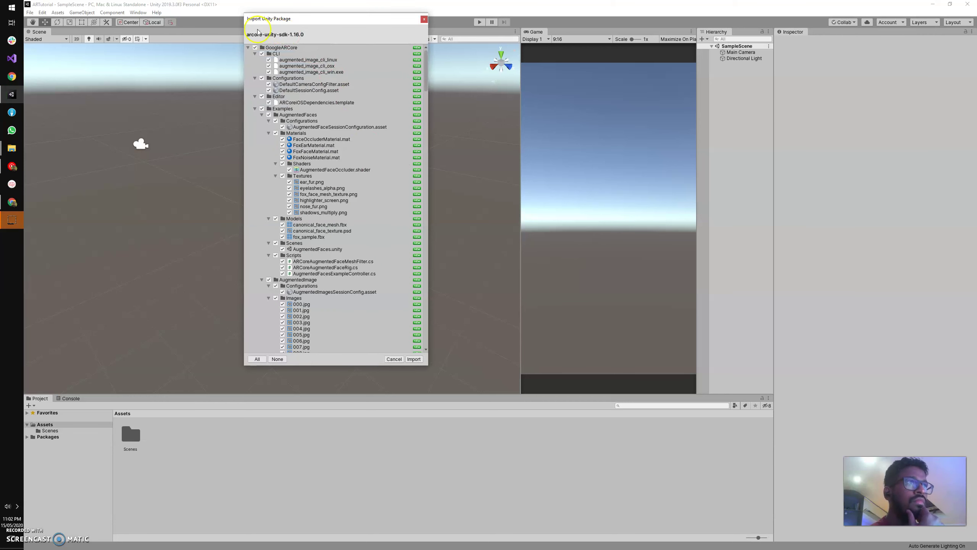
# - Collapse the GoogleARCore and PlayServicesResolver groups and import the full contents of the ARCore SDK package
pyautogui.click(248, 48)
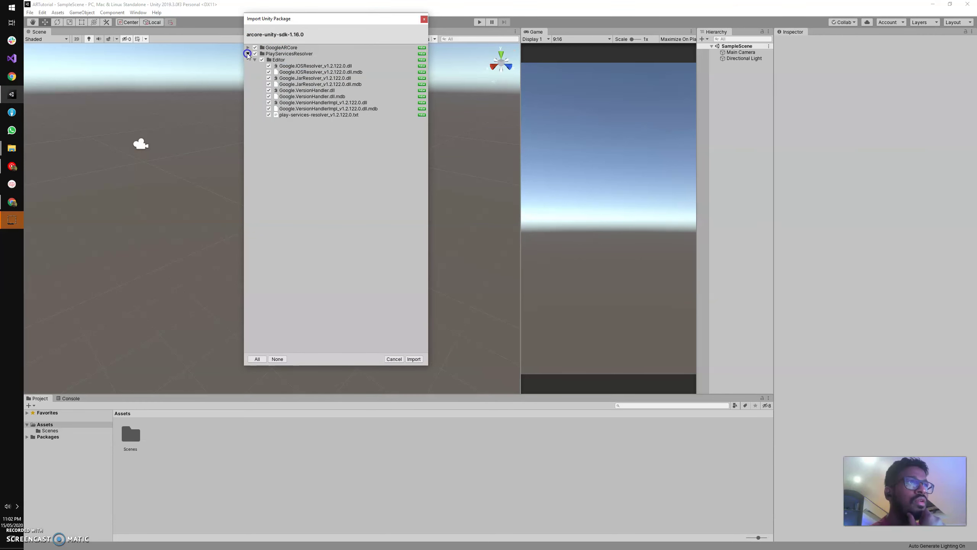
pyautogui.click(247, 53)
pyautogui.click(414, 359)
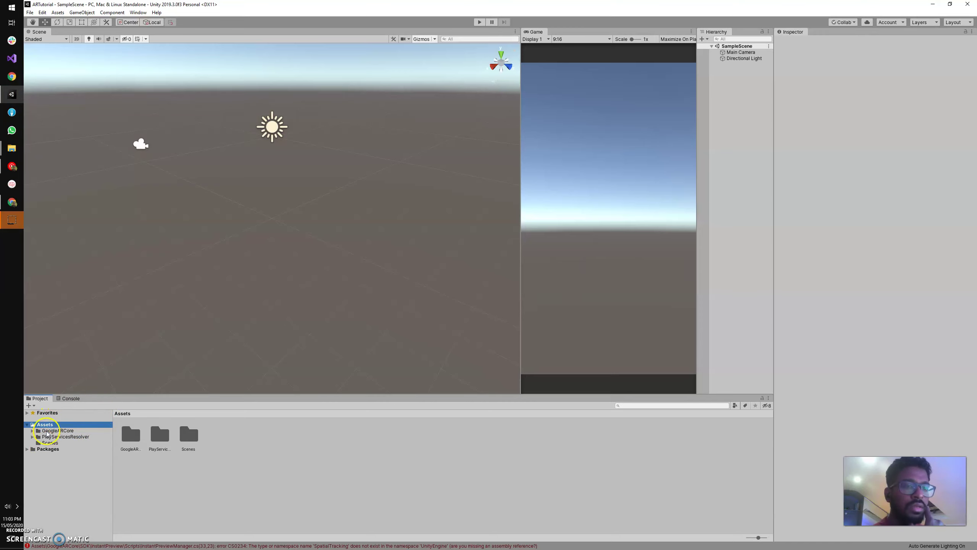
# - Examine the imported GoogleARCore folder's subfolders and read through the error messages in the Console
pyautogui.click(33, 430)
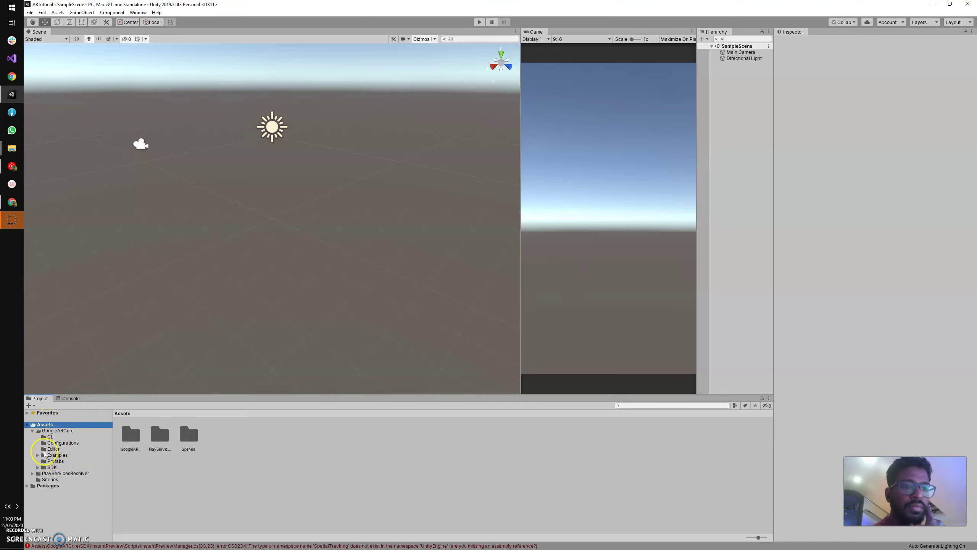
pyautogui.click(33, 431)
pyautogui.click(64, 402)
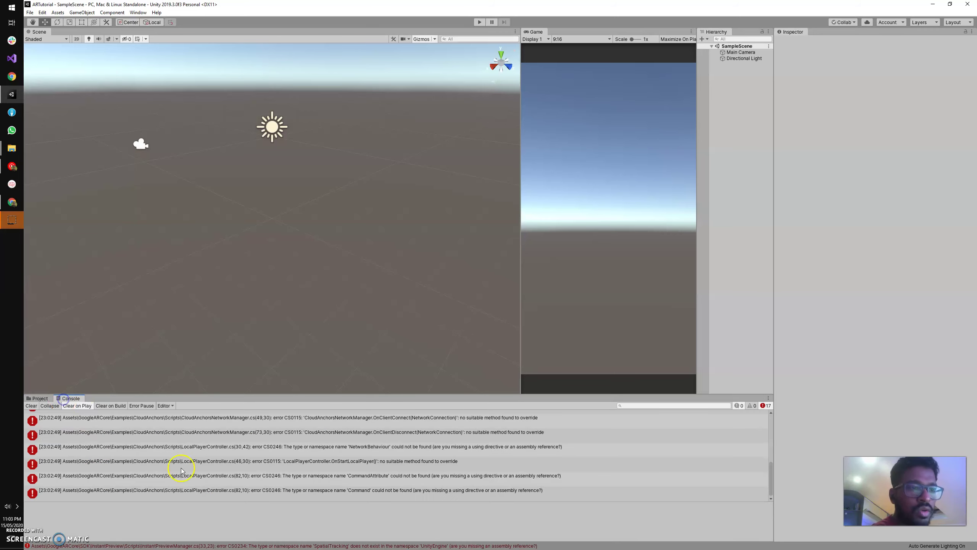
pyautogui.scroll(5, 212, 429)
pyautogui.scroll(-5, 139, 416)
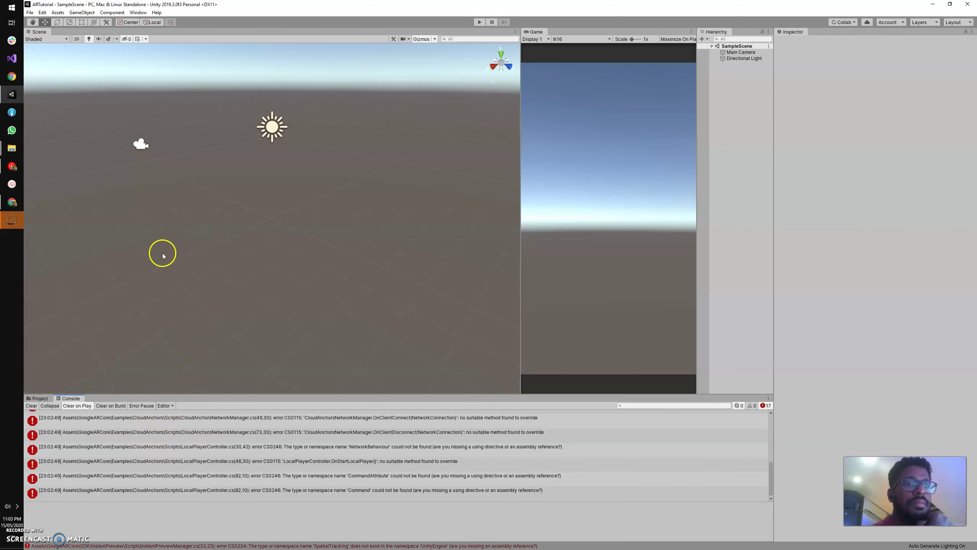
# - Find the Multiplayer HLAPI package in the Package Manager by searching for HLAPI and install version 1.0.4
pyautogui.click(137, 13)
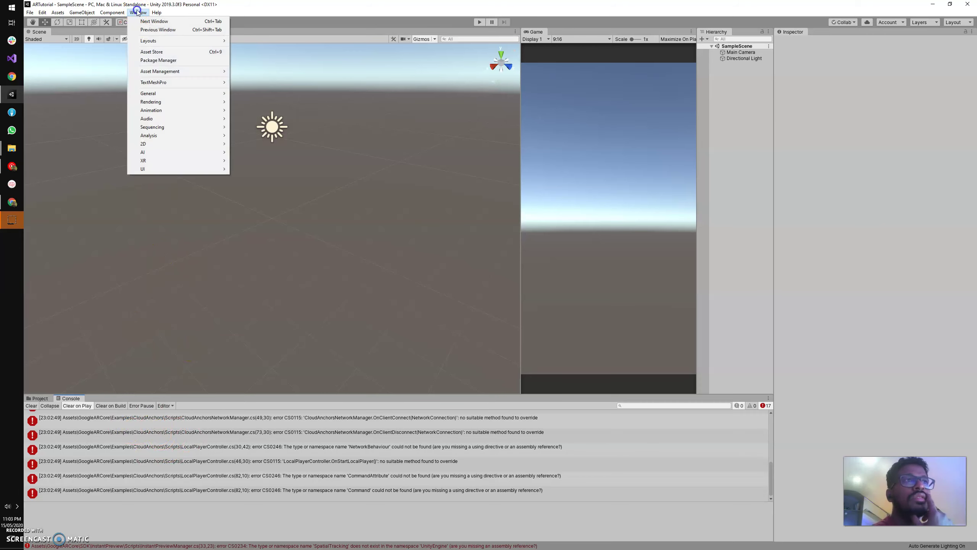
pyautogui.click(164, 61)
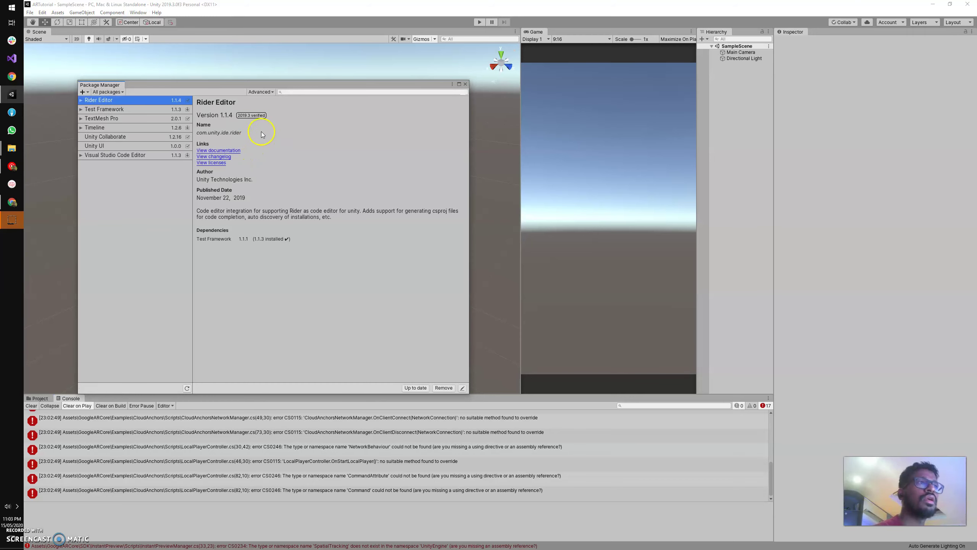
pyautogui.click(297, 92)
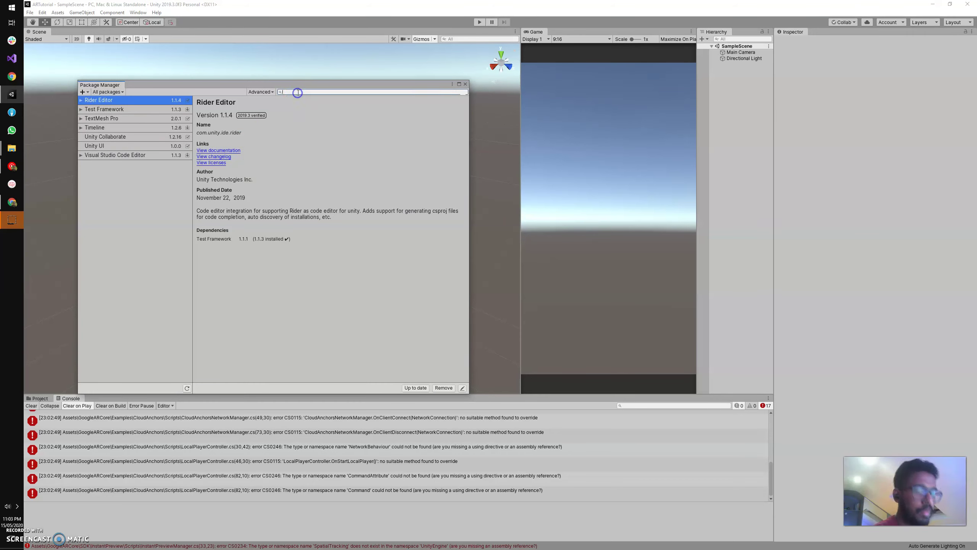
pyautogui.write('HL')
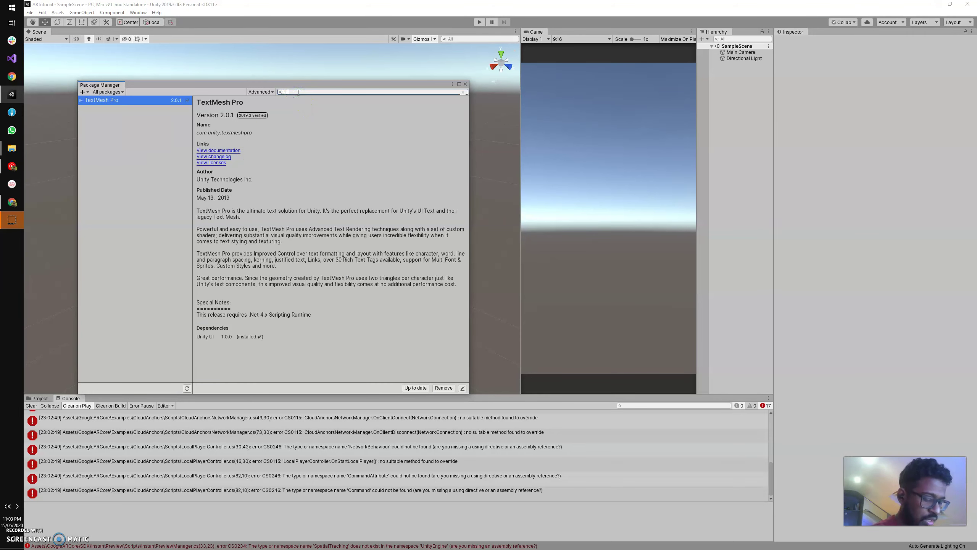
pyautogui.write('API')
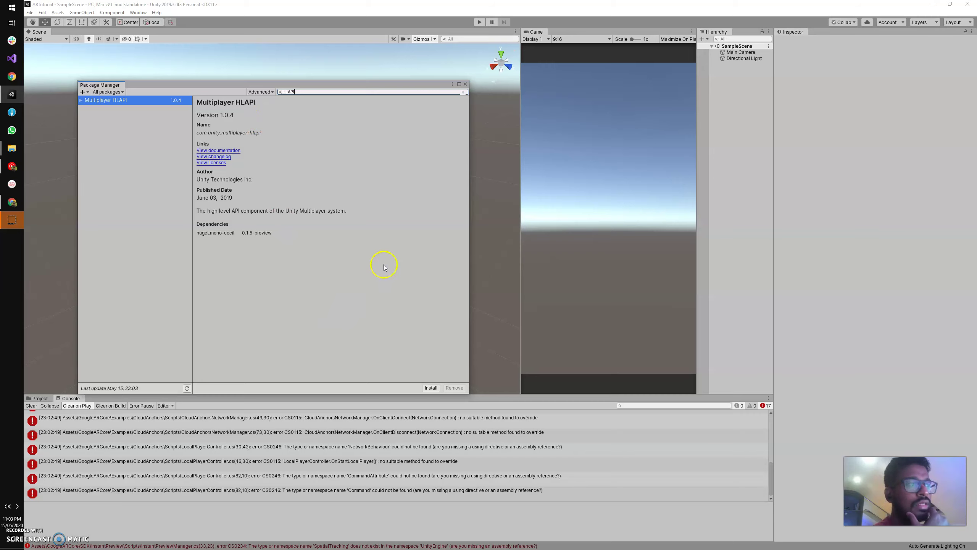
pyautogui.click(430, 387)
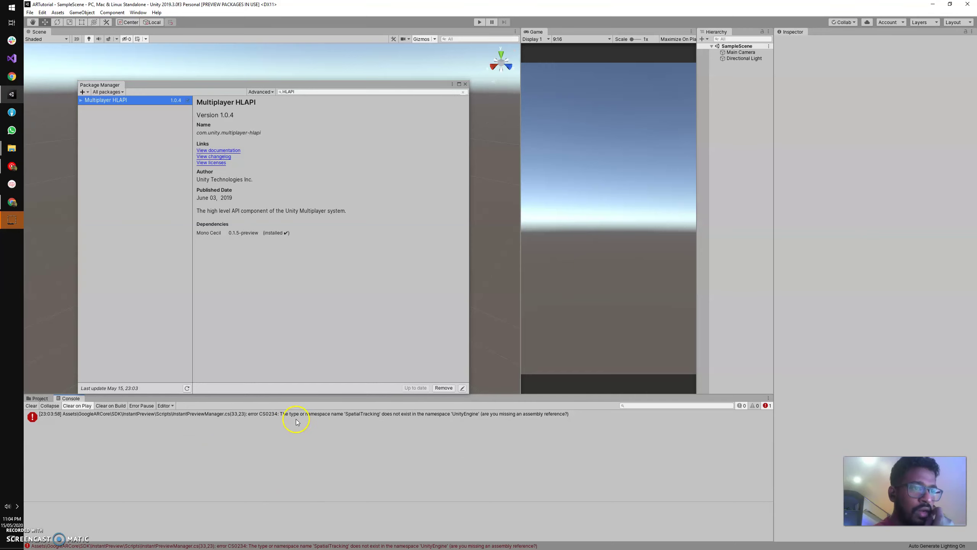
# - Search the packages for XR Legacy, install XR Legacy Input Helpers 1.3.11, and close the Package Manager
pyautogui.click(312, 92)
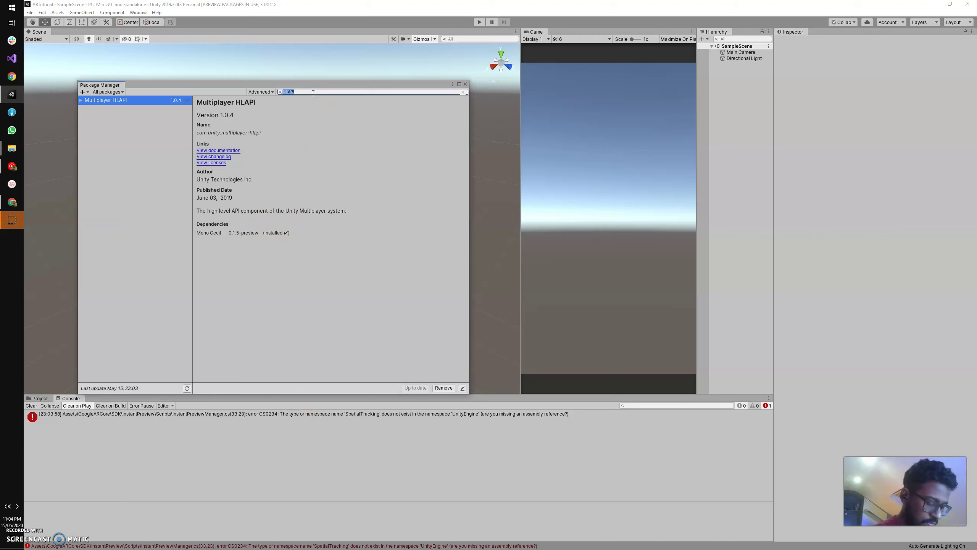
pyautogui.write('X')
pyautogui.write('R')
pyautogui.write('Leag')
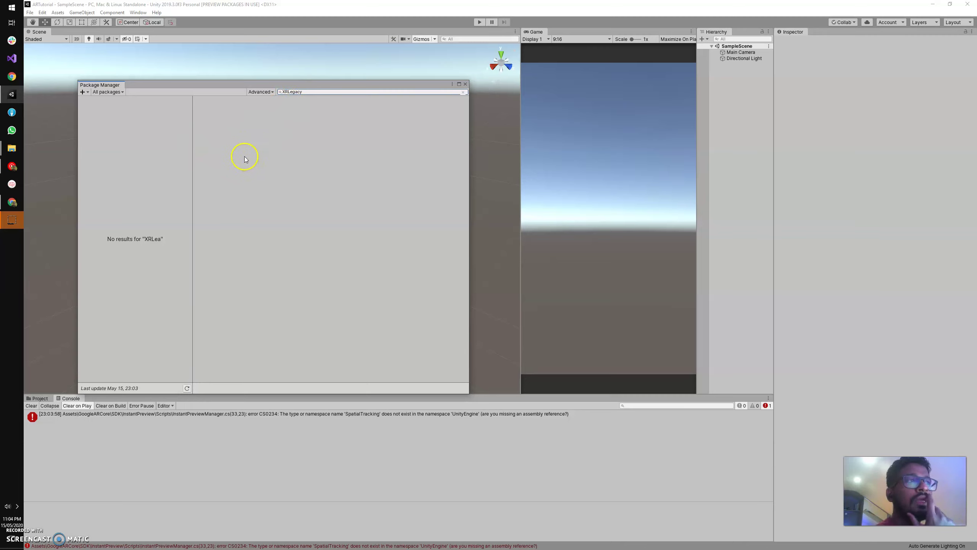
pyautogui.click(287, 92)
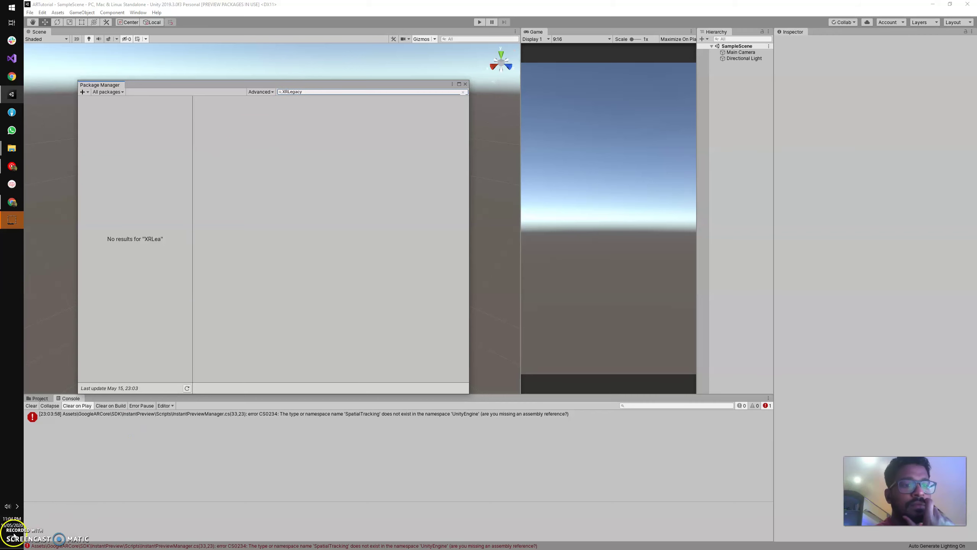
pyautogui.click(312, 91)
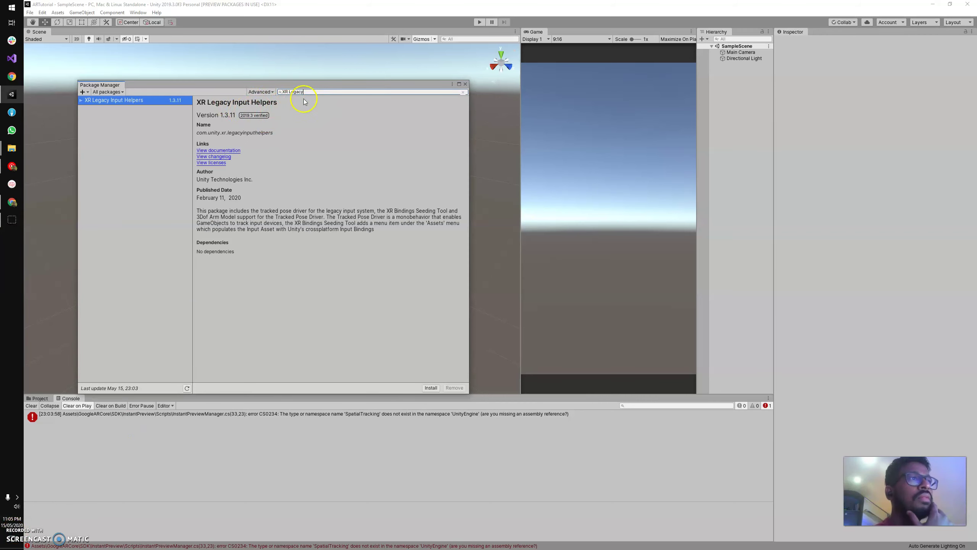
pyautogui.click(431, 388)
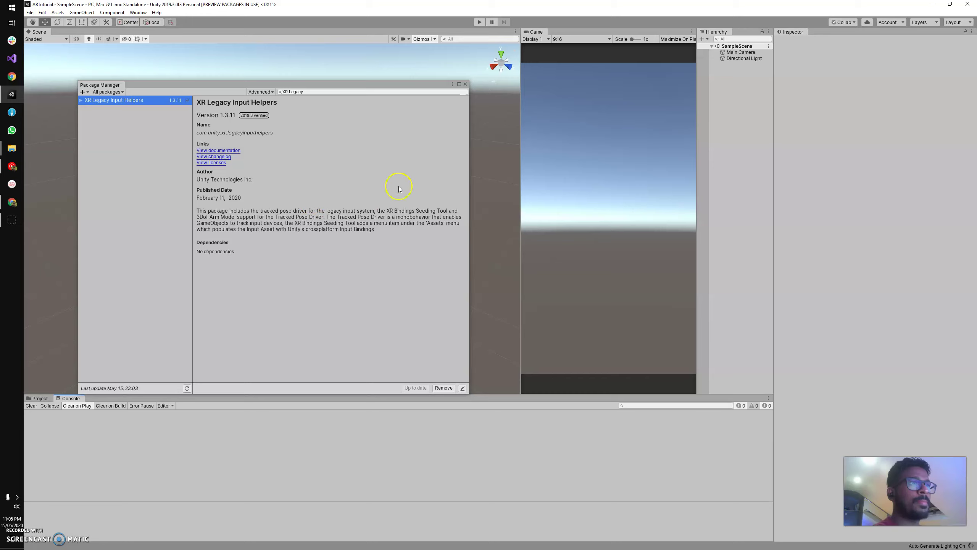
pyautogui.click(465, 84)
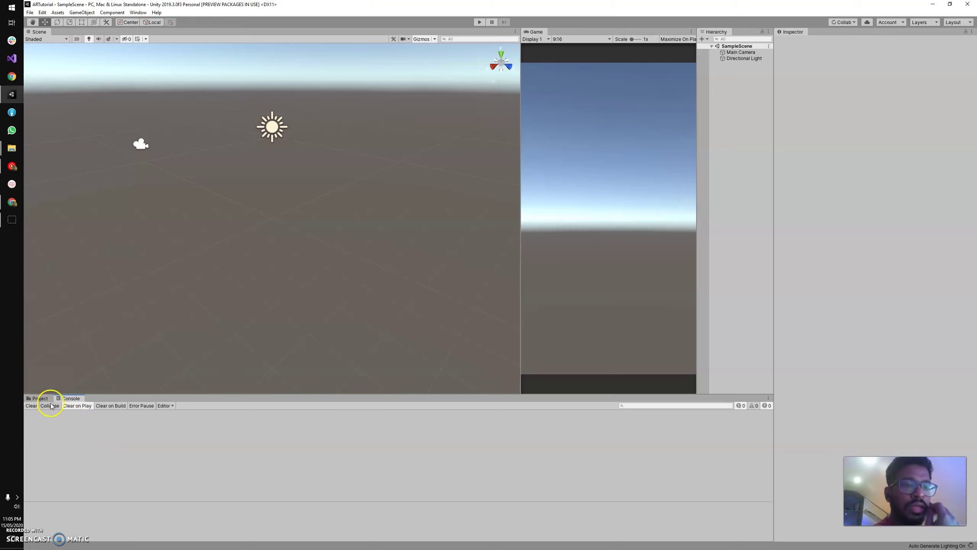
# - Open the HelloAR scene from the Scenes folder of the HelloAR example in GoogleARCore's Examples
pyautogui.click(40, 399)
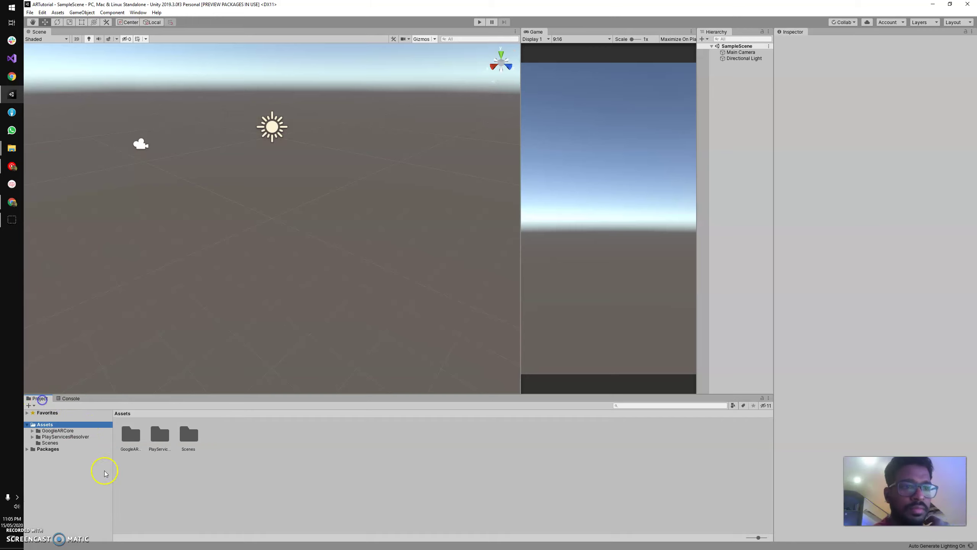
pyautogui.click(49, 432)
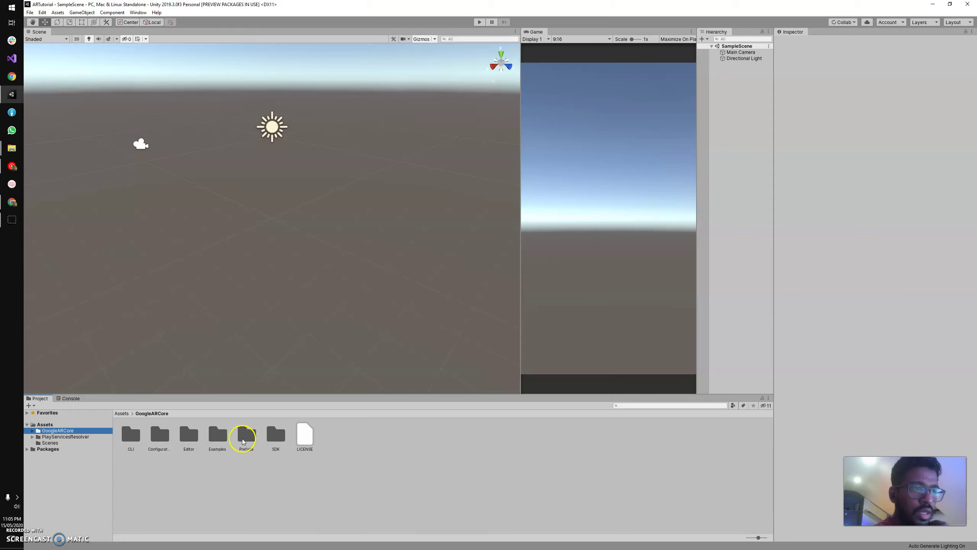
pyautogui.doubleClick(217, 435)
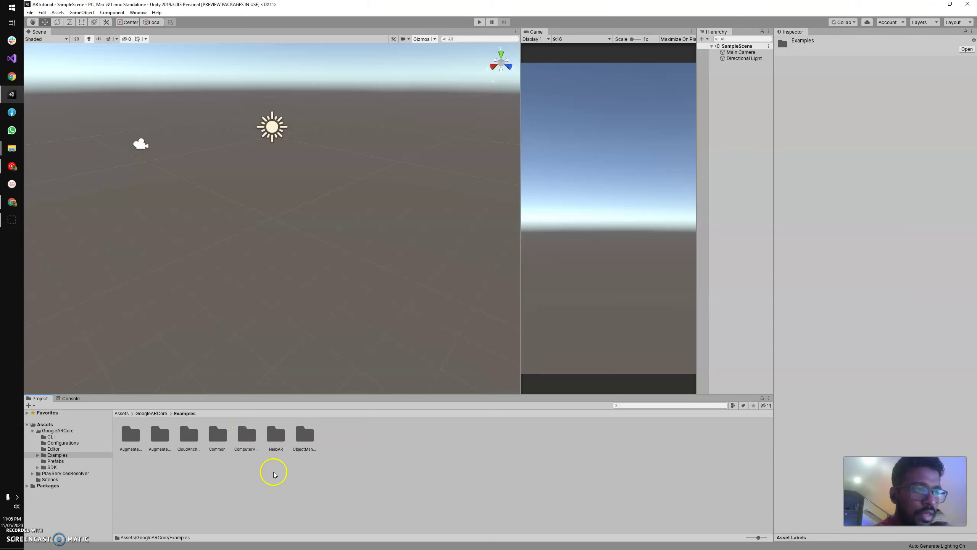
pyautogui.doubleClick(276, 435)
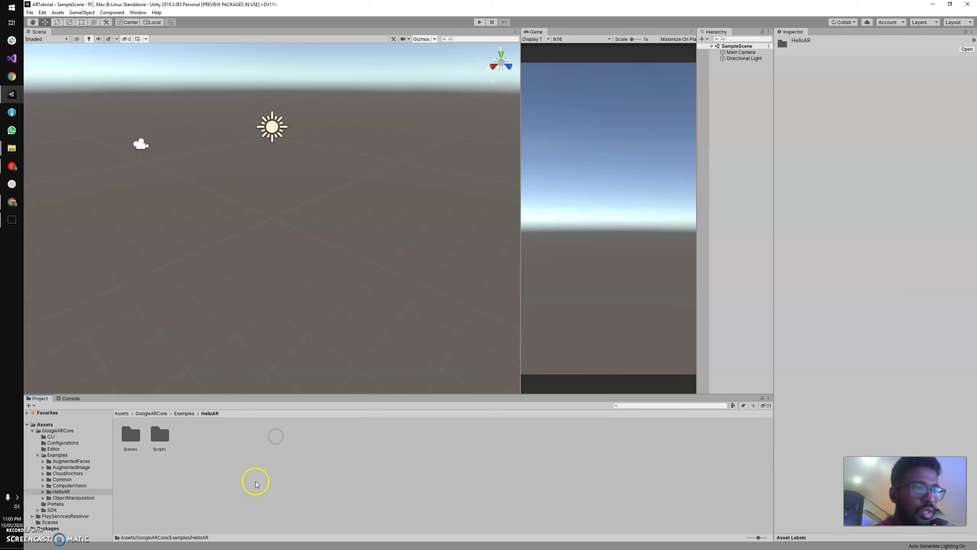
pyautogui.doubleClick(131, 435)
pyautogui.click(131, 434)
pyautogui.doubleClick(131, 435)
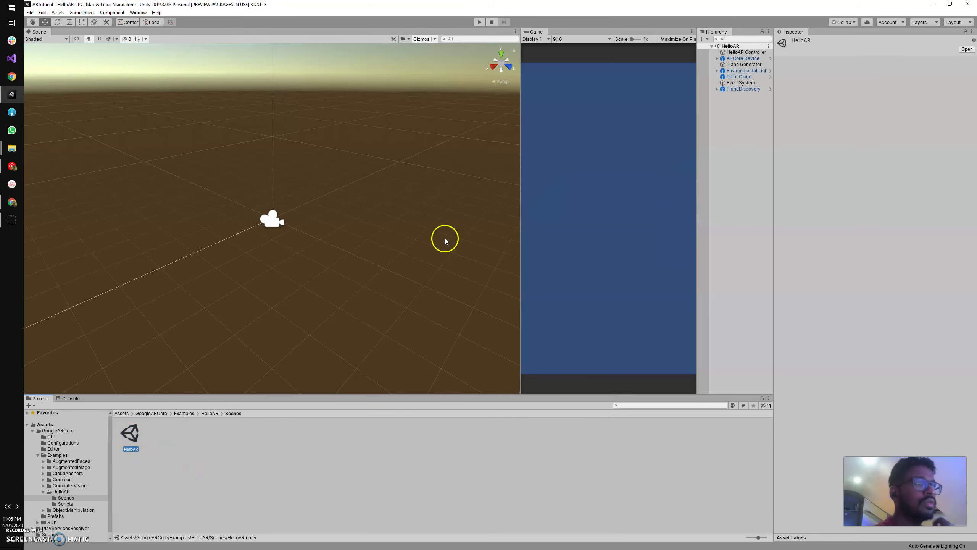
# - Widen the Game view and the Hierarchy panel so their contents fit
pyautogui.moveTo(519, 216); pyautogui.dragTo(474, 225)
pyautogui.scroll(8, 227, 281)
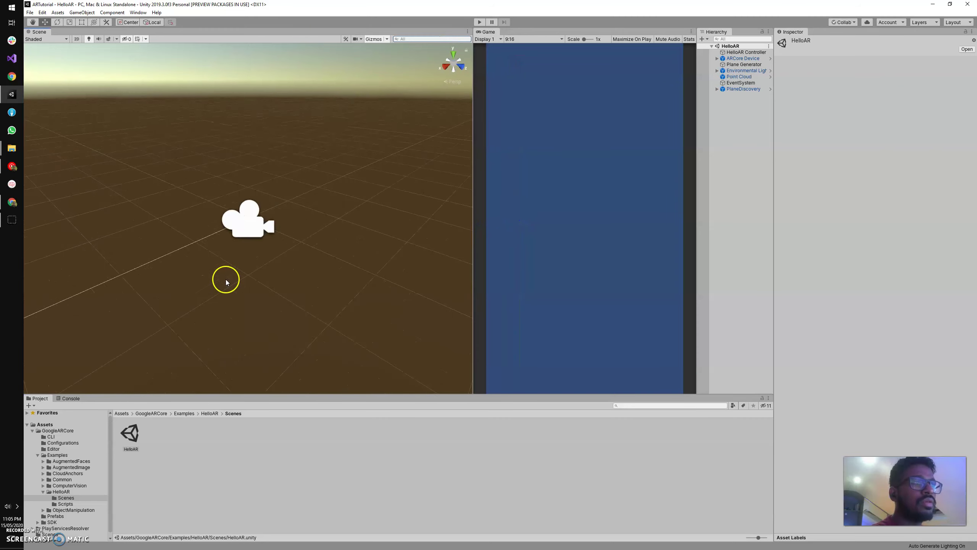
pyautogui.scroll(-5, 225, 282)
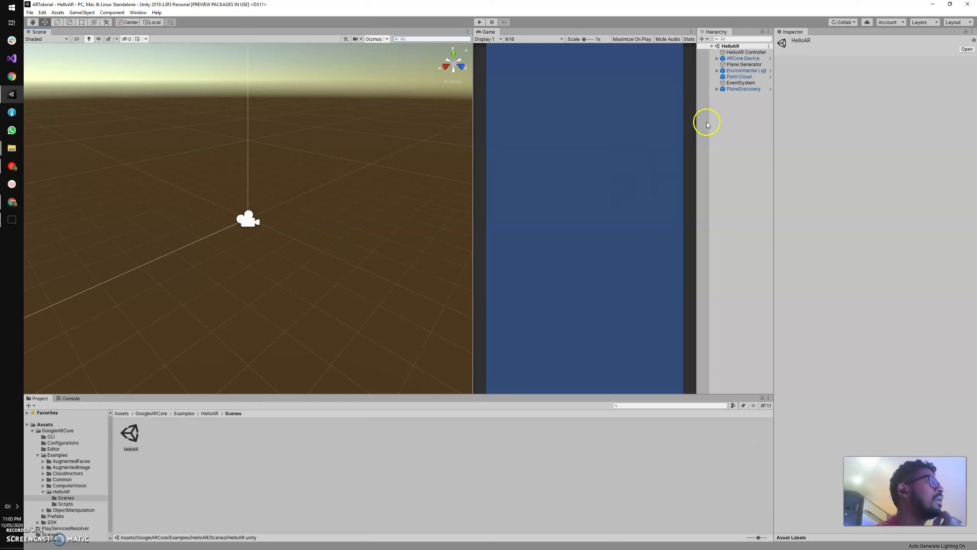
pyautogui.moveTo(696, 111); pyautogui.dragTo(671, 112)
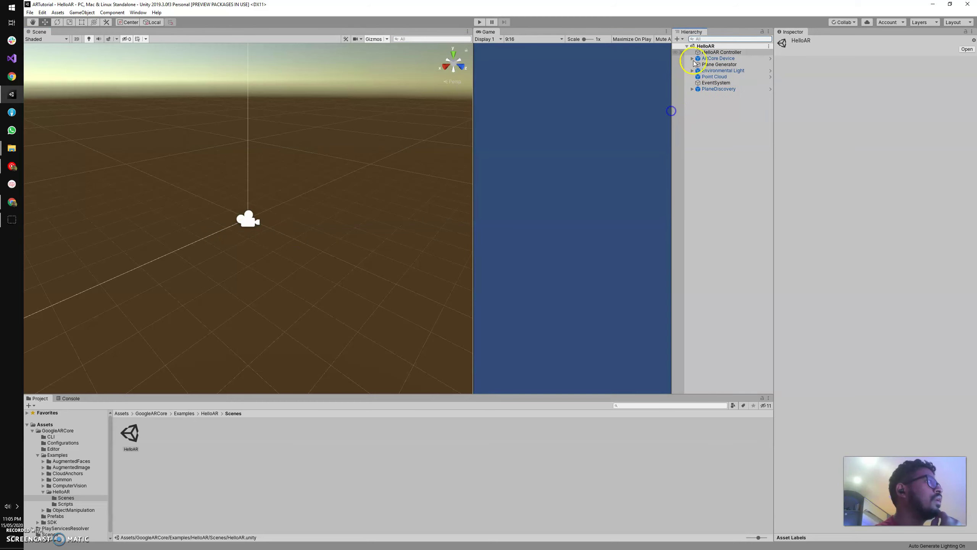
# - Expand ARCore Device in the HelloAR scene and examine its session component and the First Person Camera's components
pyautogui.click(693, 58)
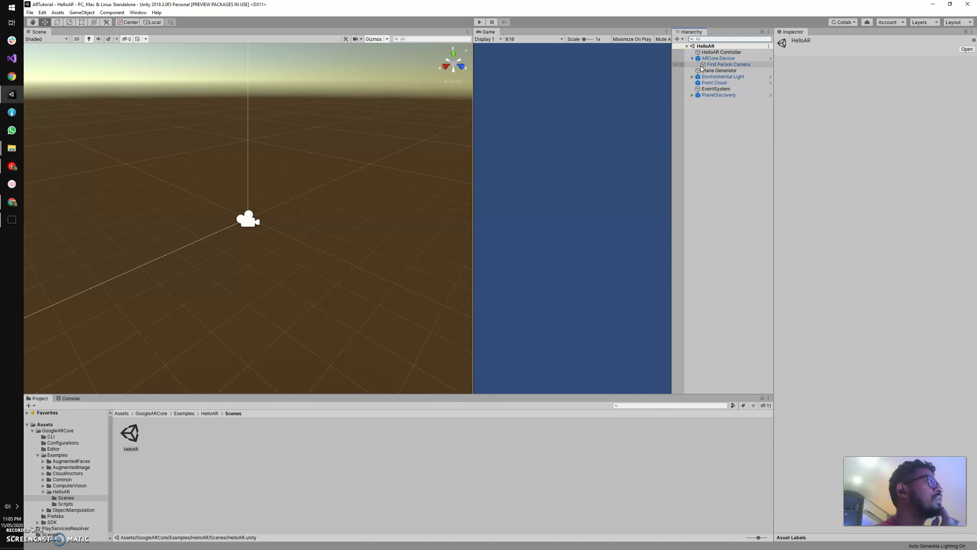
pyautogui.click(702, 58)
pyautogui.click(709, 65)
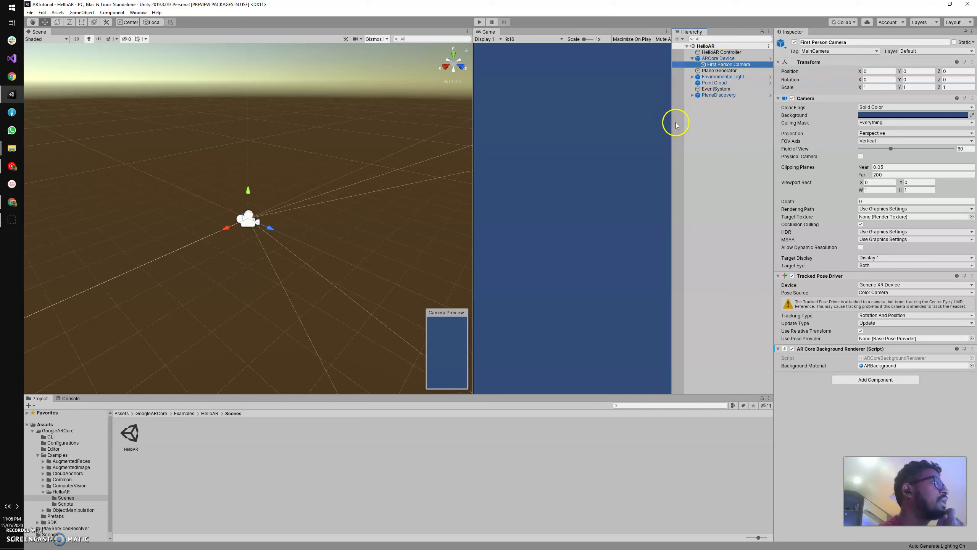
pyautogui.click(712, 58)
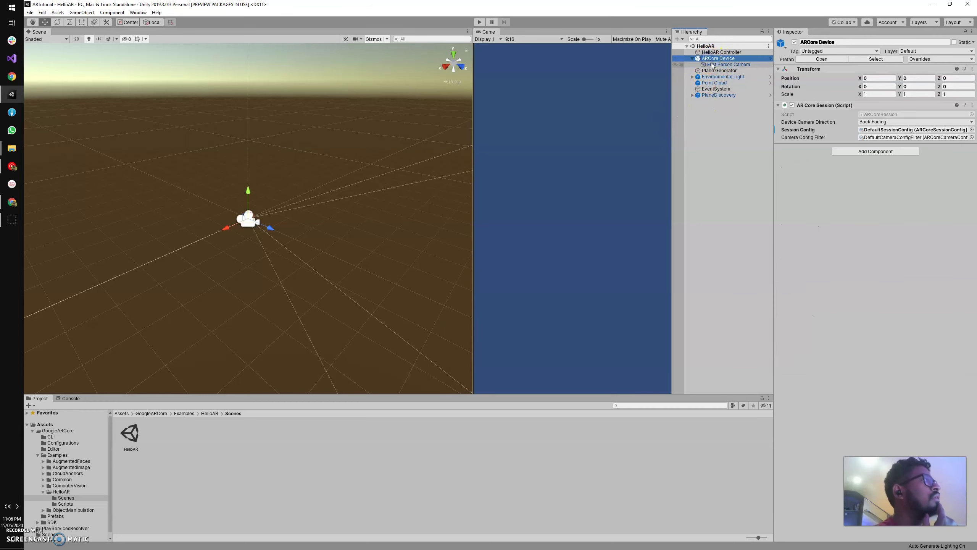
pyautogui.click(713, 58)
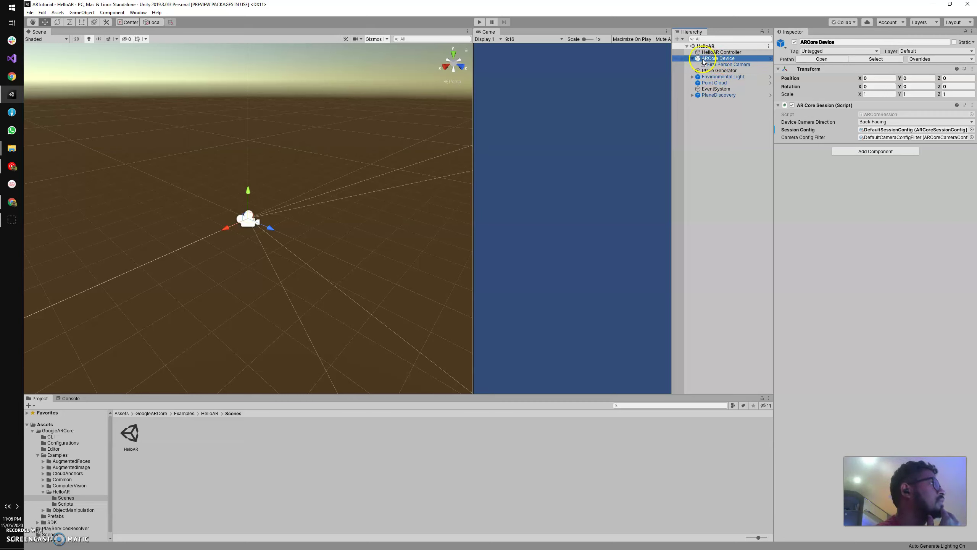
pyautogui.click(729, 64)
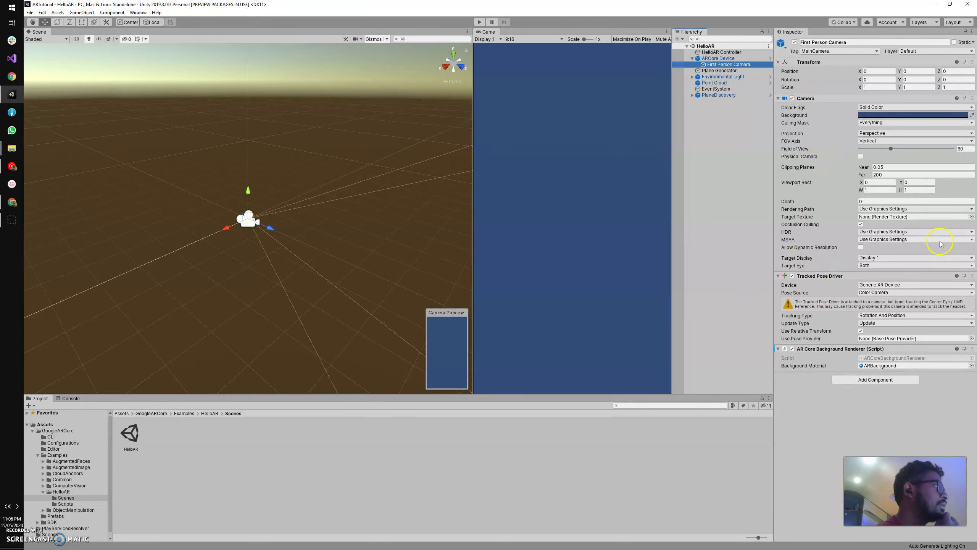
# - Examine the Environmental Light object with its child light and the Point Cloud object's components
pyautogui.click(725, 77)
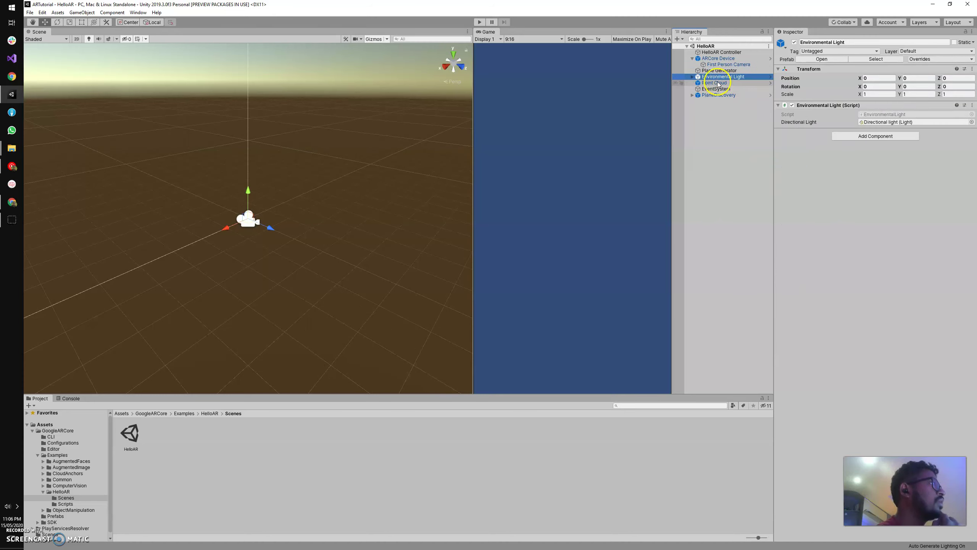
pyautogui.click(693, 77)
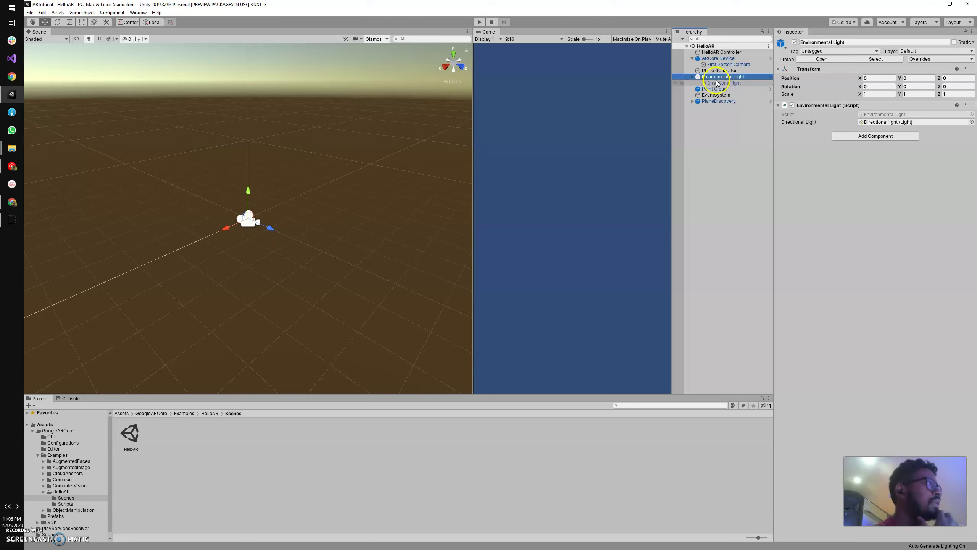
pyautogui.click(712, 90)
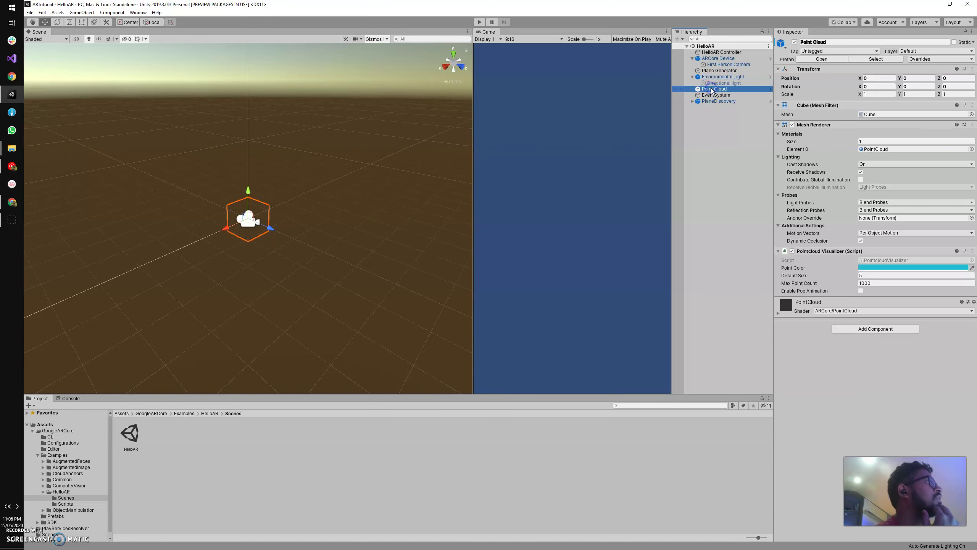
pyautogui.click(693, 78)
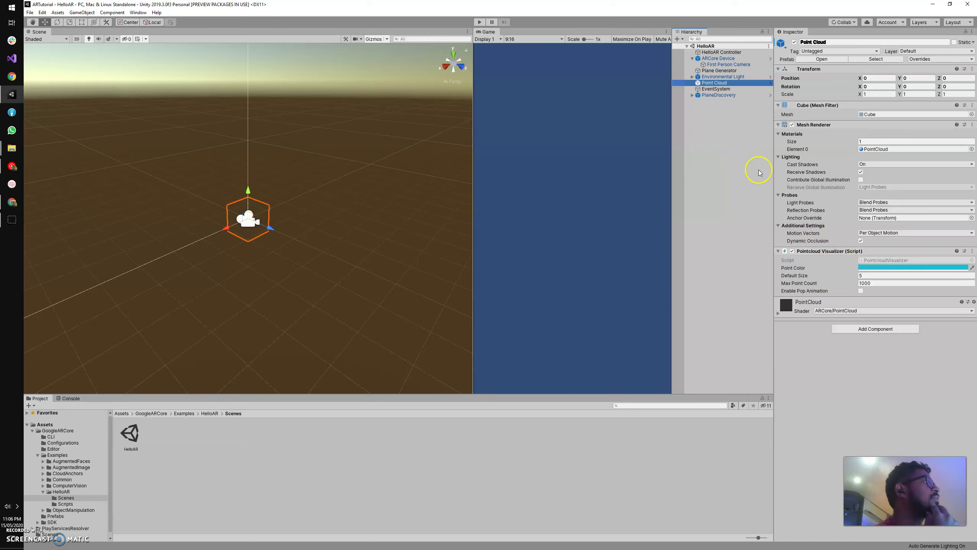
# - Examine the EventSystem and PlaneDiscovery objects, including PlaneDiscovery's Canvas and Discovery Point Cloud children
pyautogui.click(725, 89)
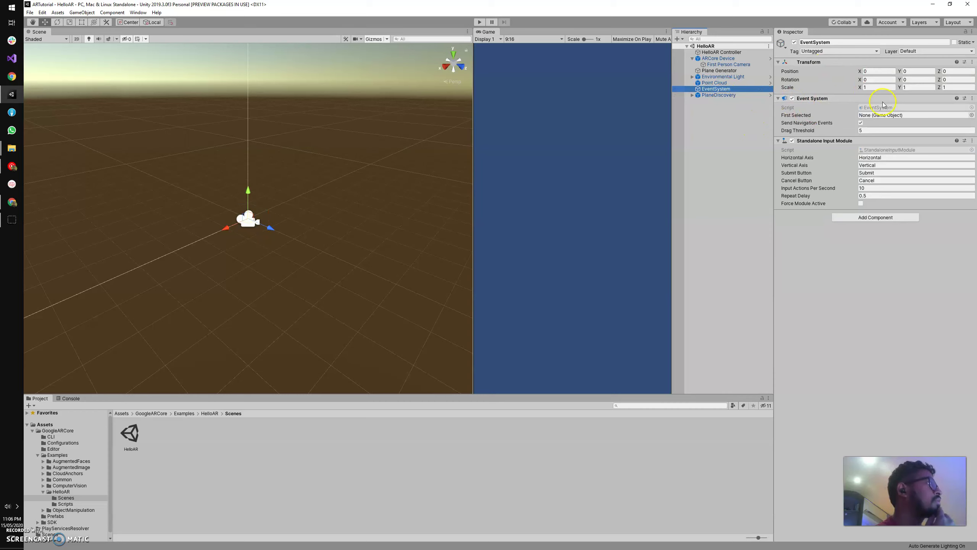
pyautogui.click(711, 96)
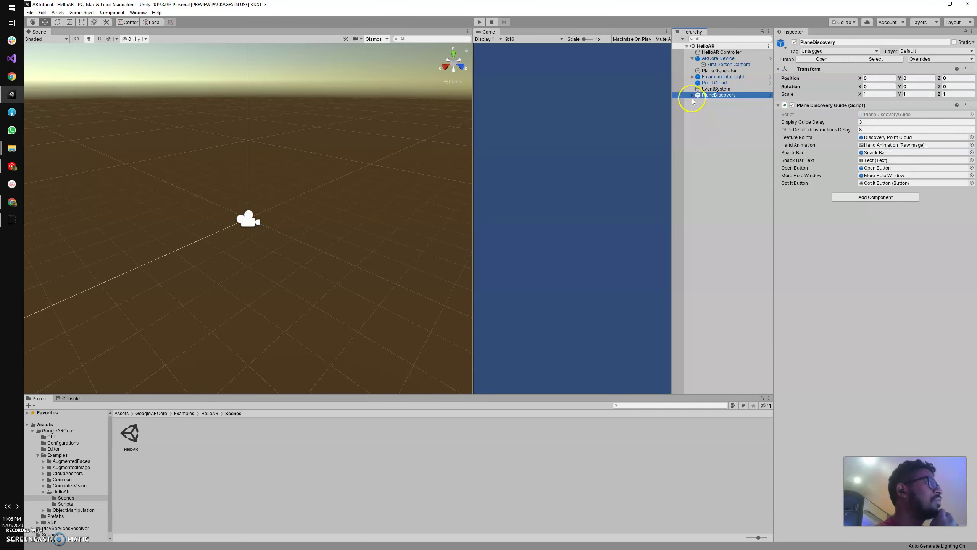
pyautogui.click(693, 96)
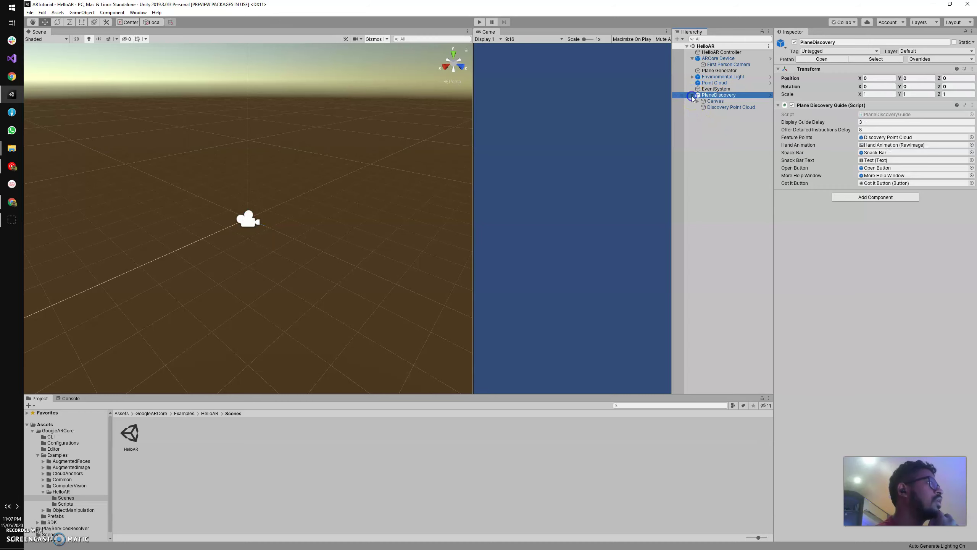
pyautogui.click(715, 101)
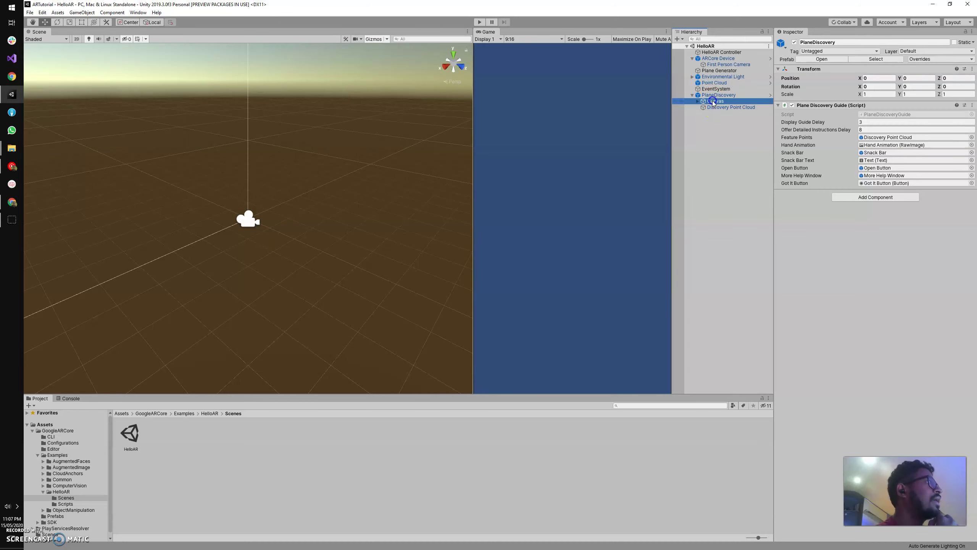
pyautogui.click(719, 107)
pyautogui.click(716, 95)
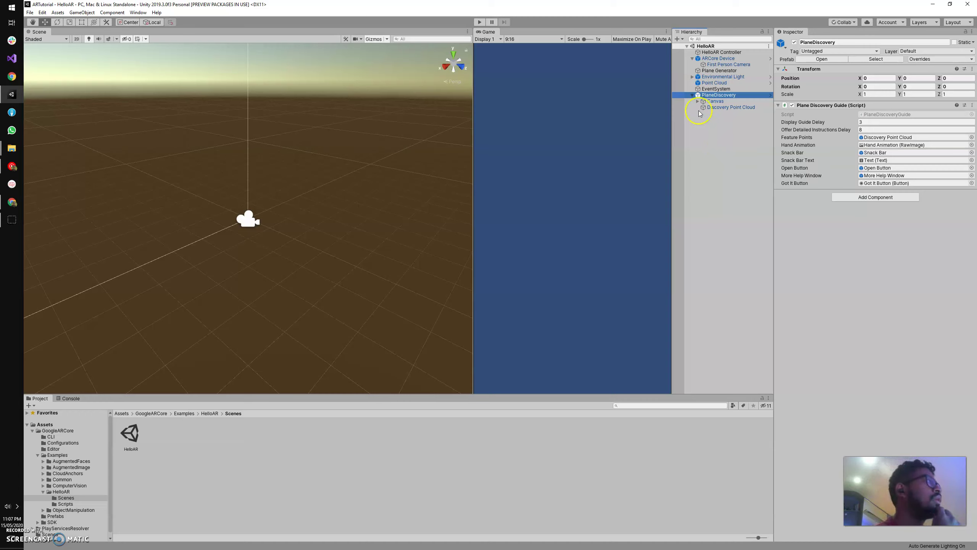
pyautogui.click(692, 95)
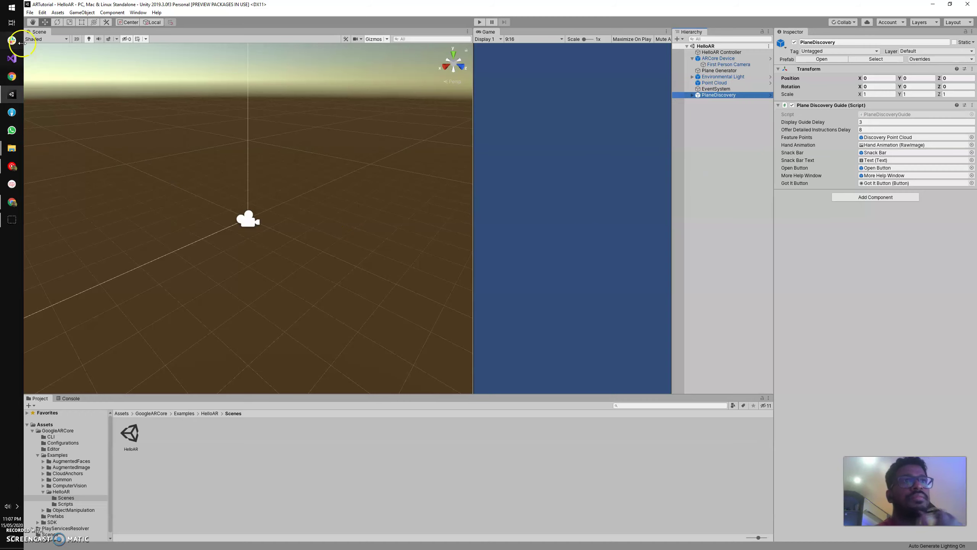
# - Add the open HelloAR scene to the build and switch the build platform to Android
pyautogui.click(31, 13)
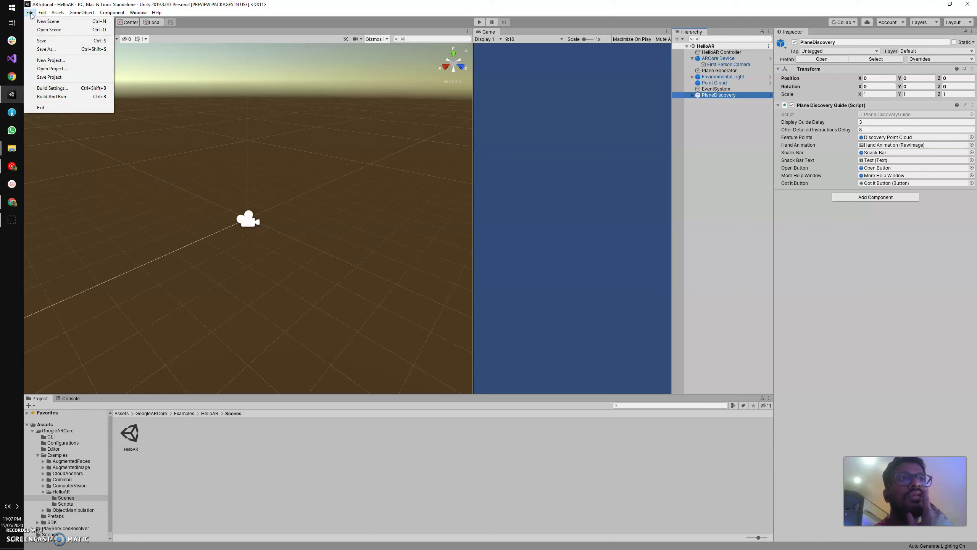
pyautogui.click(42, 89)
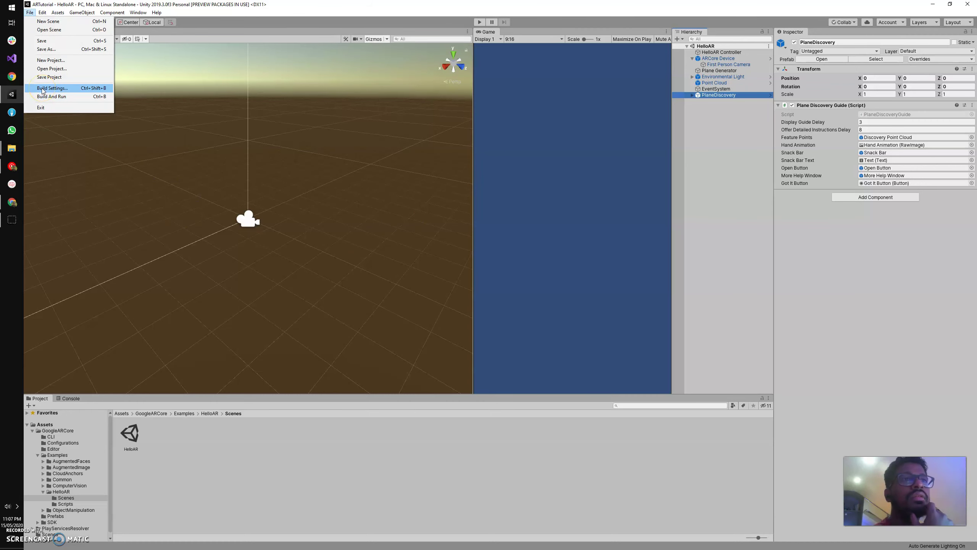
pyautogui.click(42, 88)
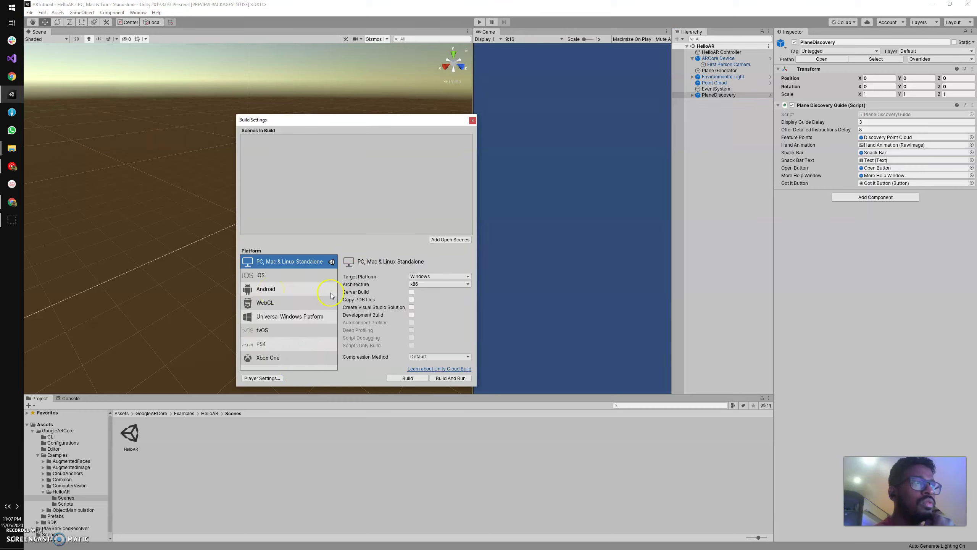
pyautogui.click(449, 240)
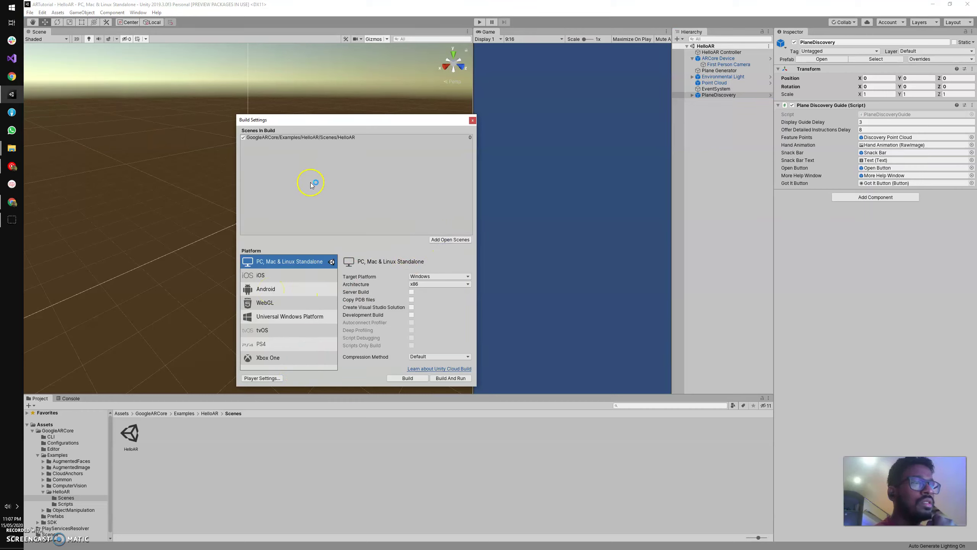
pyautogui.click(264, 289)
pyautogui.click(407, 378)
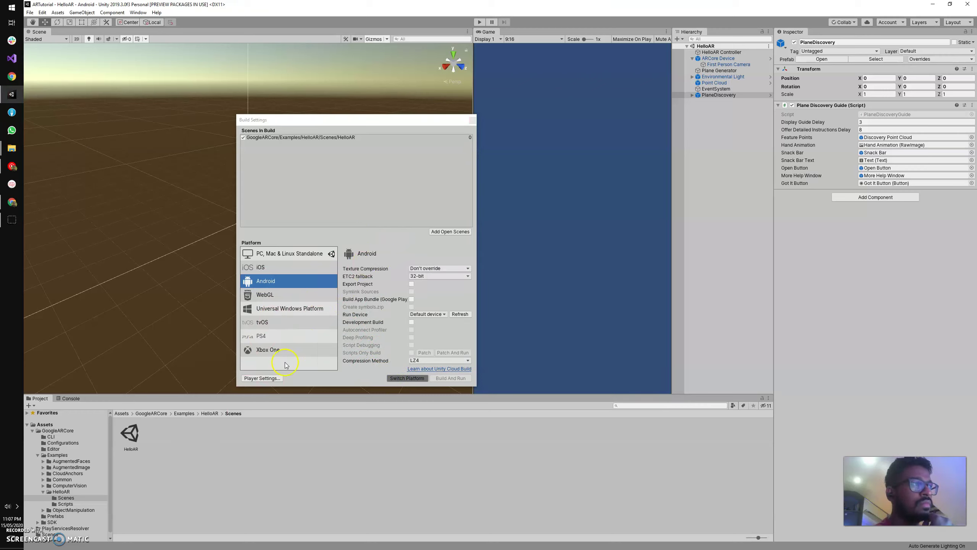
# - Enable ARCore Supported in the Android player's XR settings and close the Project Settings
pyautogui.click(265, 378)
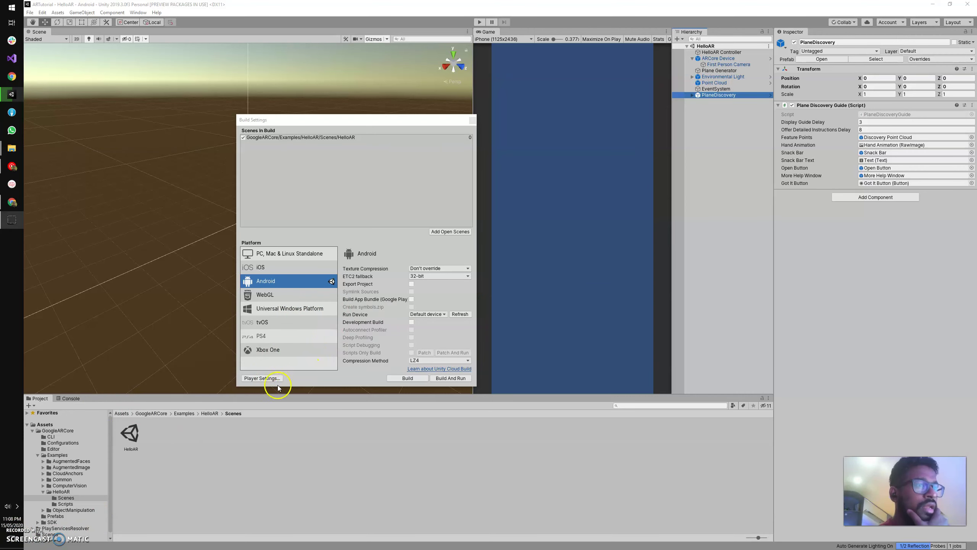
pyautogui.click(262, 378)
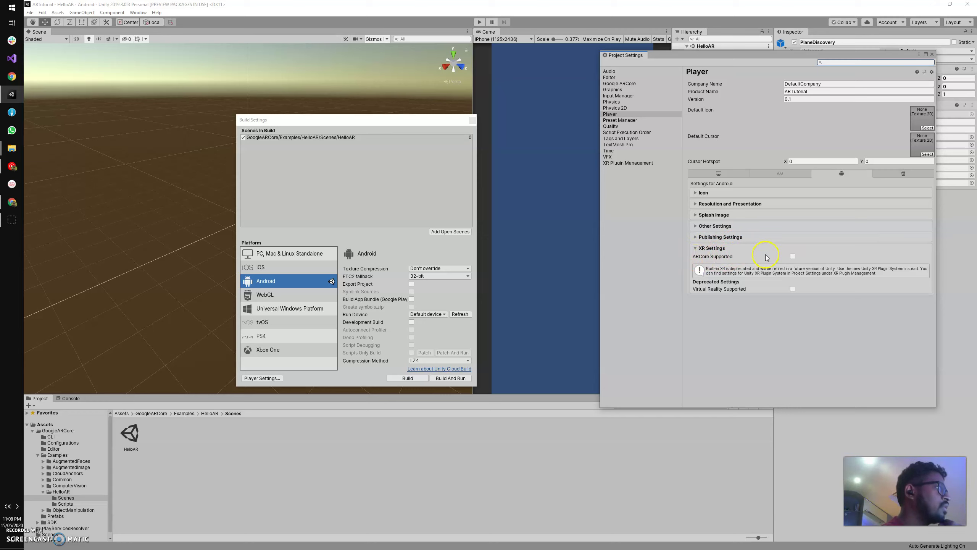
pyautogui.click(793, 257)
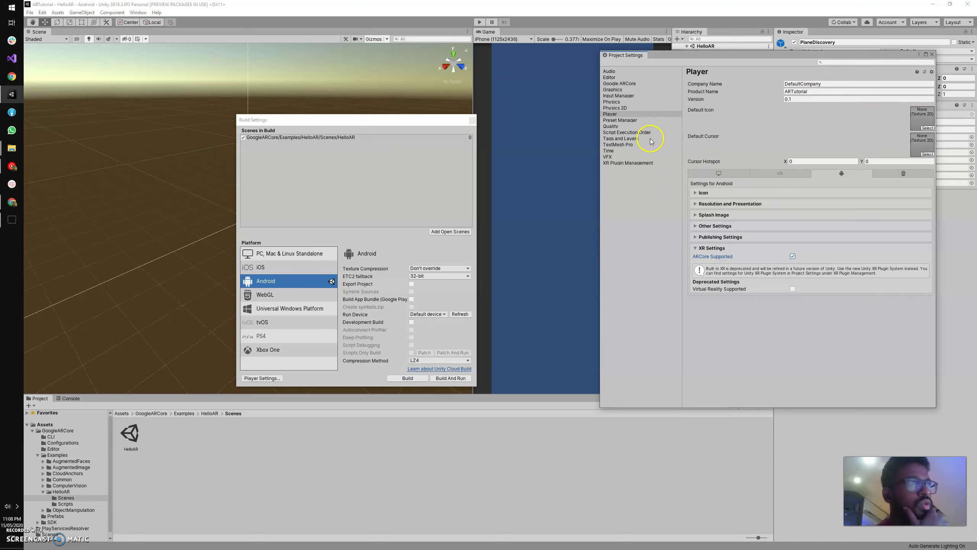
pyautogui.click(932, 55)
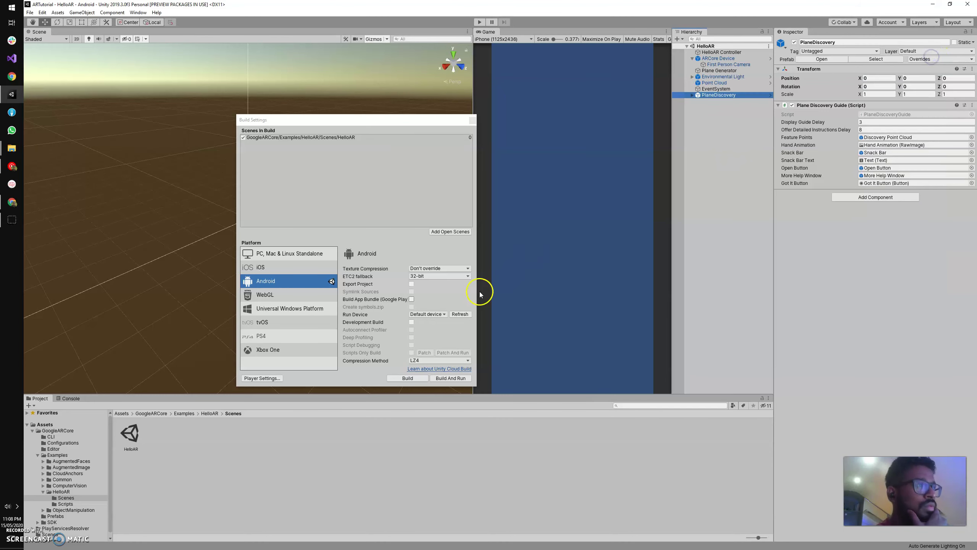
# - Set the build's run device to the connected Samsung SM G950F phone
pyautogui.click(439, 315)
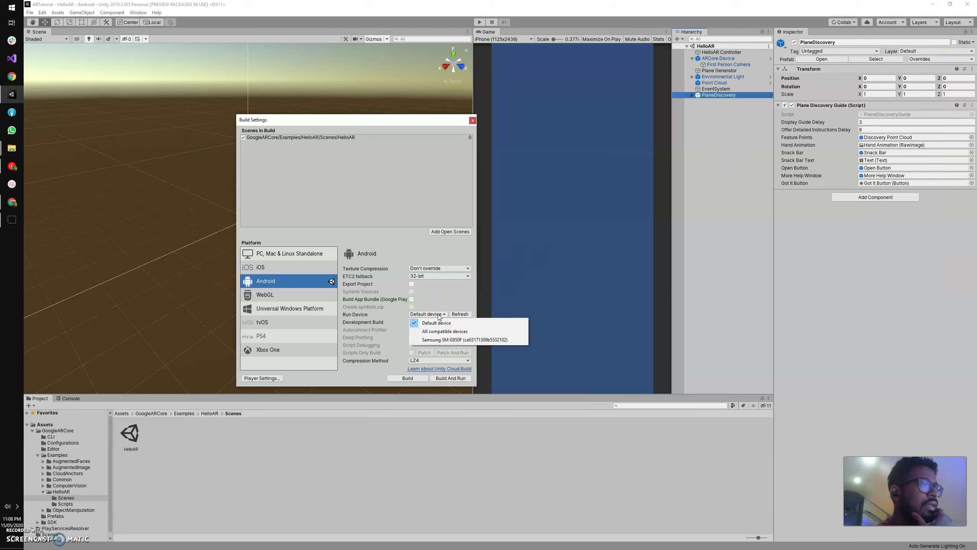
pyautogui.click(441, 340)
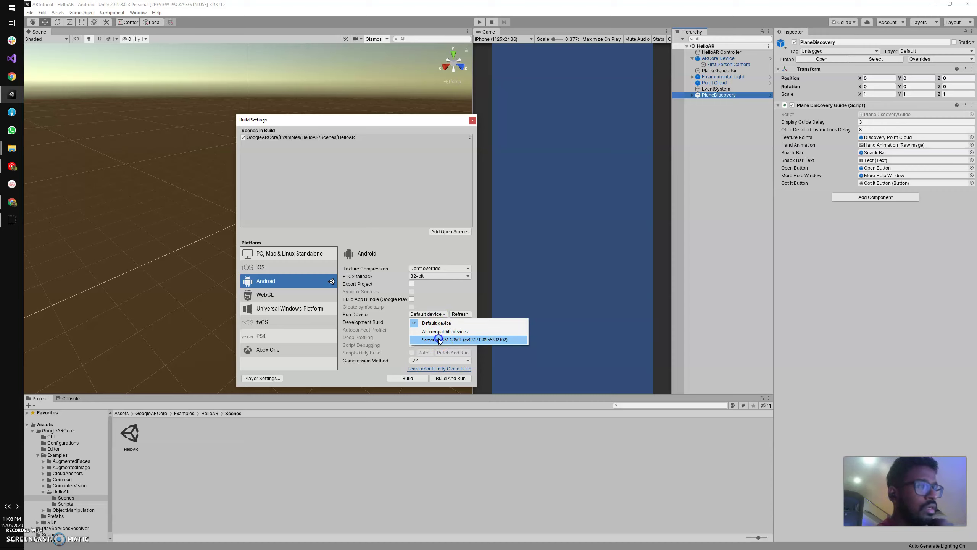
pyautogui.click(438, 339)
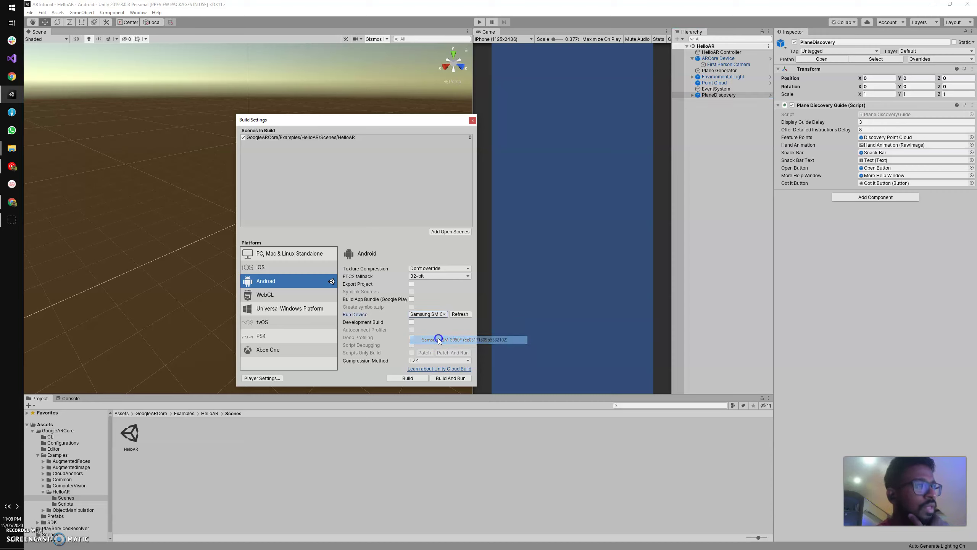
# - Build and run the Android app, saving the APK as ARTutorial in a new APKs folder inside the ARTutorial project folder
pyautogui.click(442, 379)
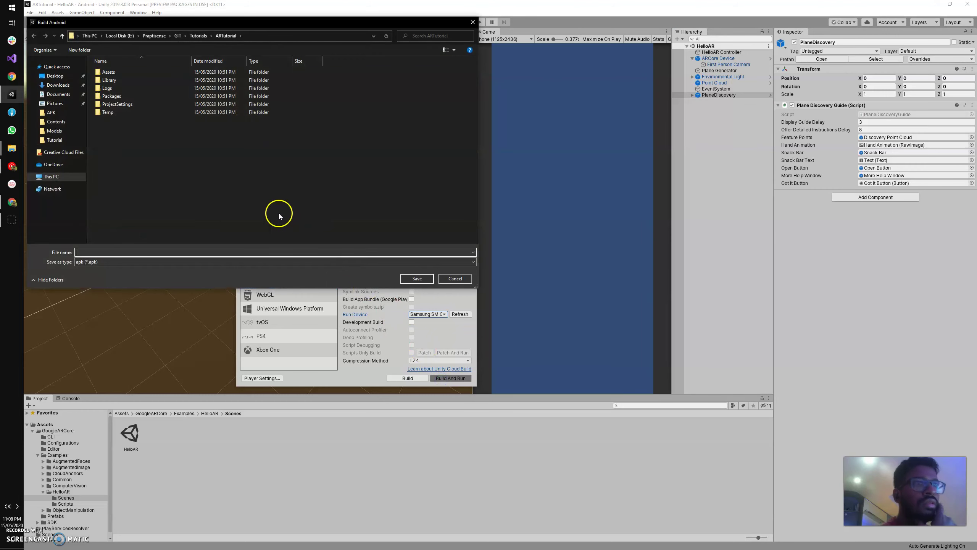
pyautogui.click(80, 49)
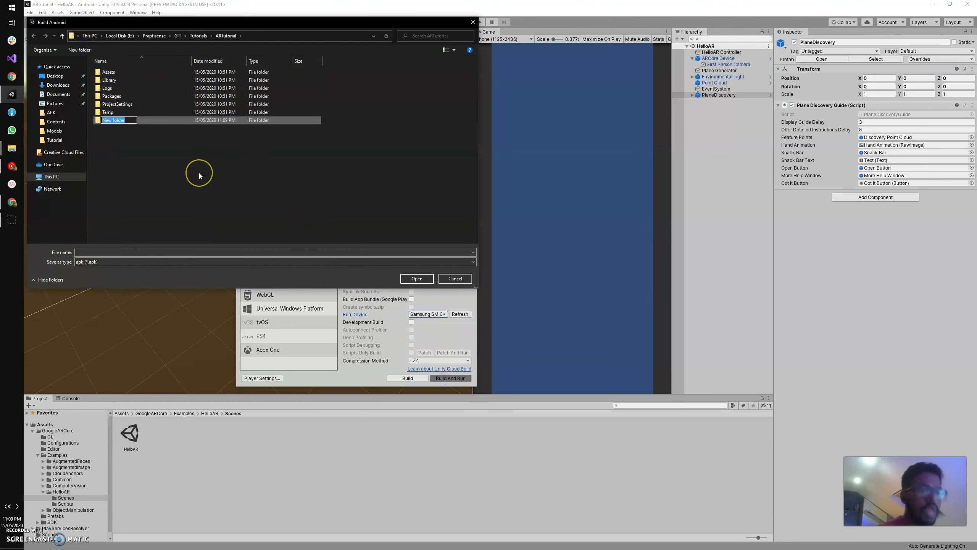
pyautogui.write('APK')
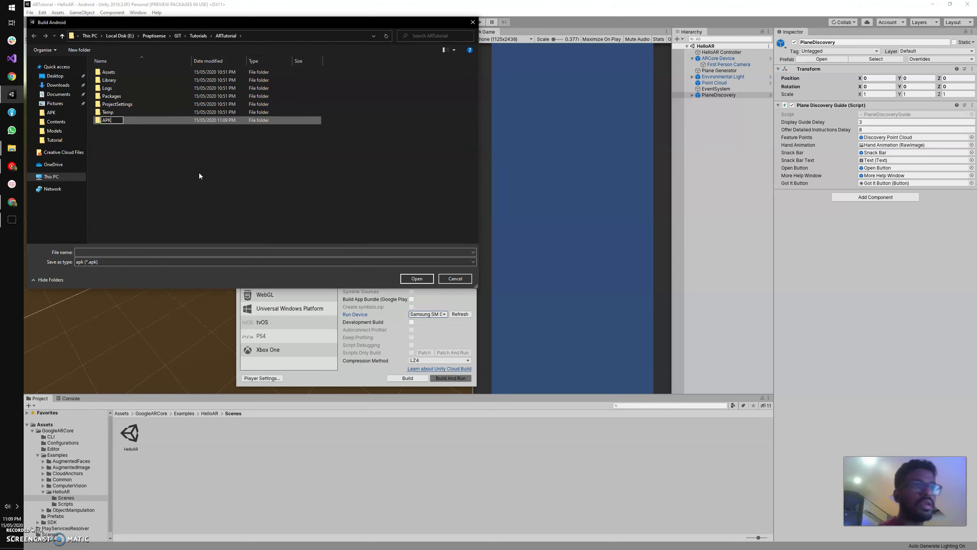
pyautogui.press('Return')
pyautogui.press('Return')
pyautogui.click(97, 248)
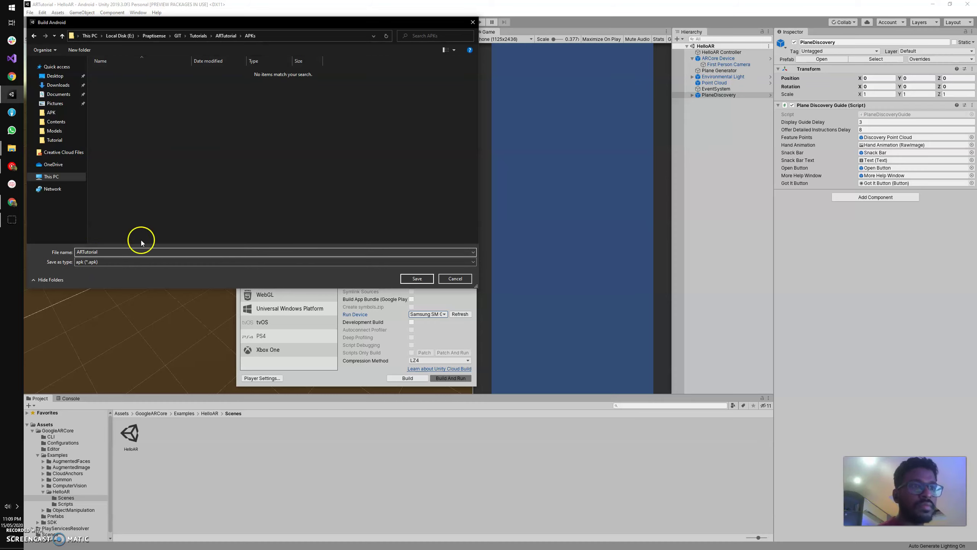
pyautogui.click(407, 278)
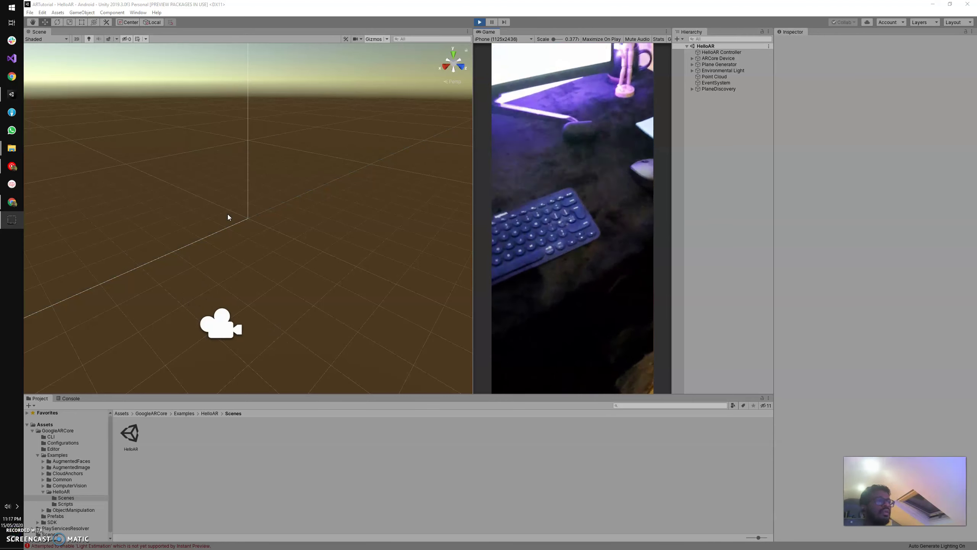
# - Widen the Game view slightly against the Scene view while the HelloAR scene is playing
pyautogui.click(245, 240)
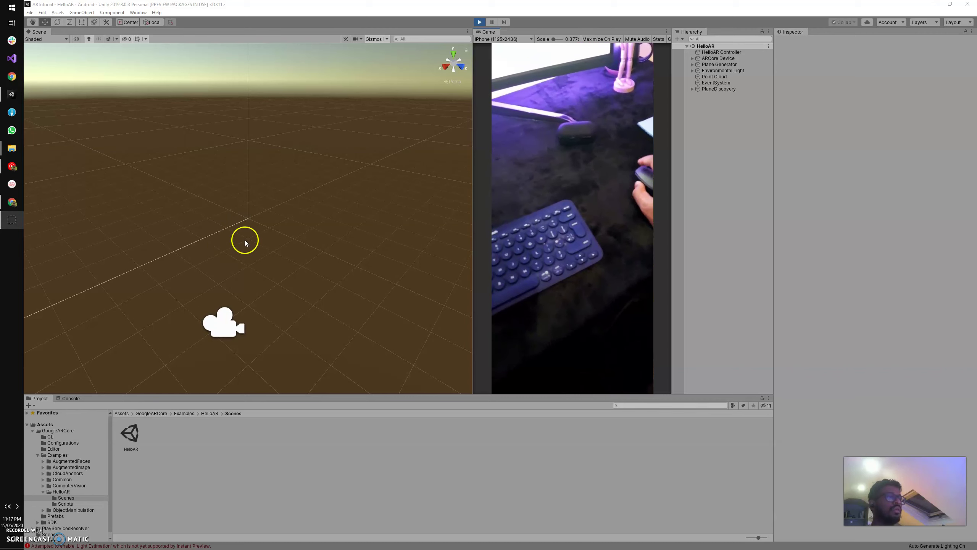
pyautogui.moveTo(473, 206)
pyautogui.mouseDown()
pyautogui.moveTo(456, 209)
pyautogui.moveTo(469, 212)
pyautogui.mouseUp()
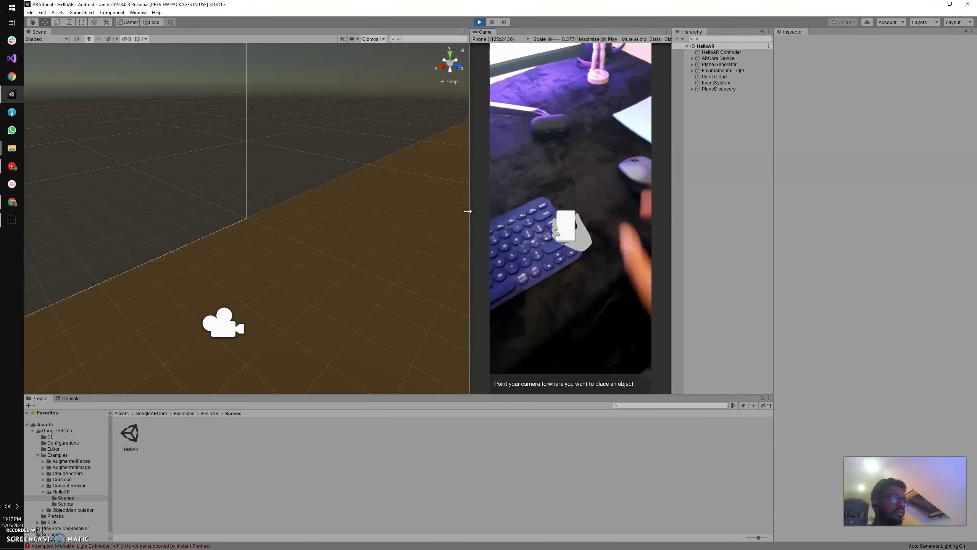